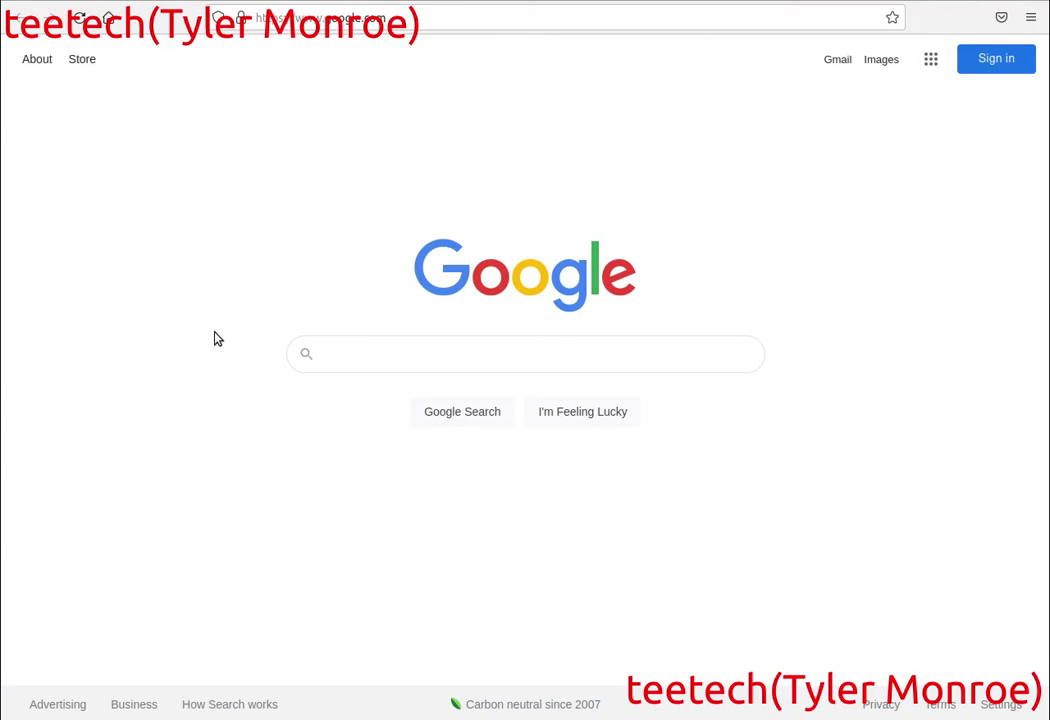
Go to gns3.com and open the Free Download page showing the 2.2.22 installers.
left_click(450, 18)
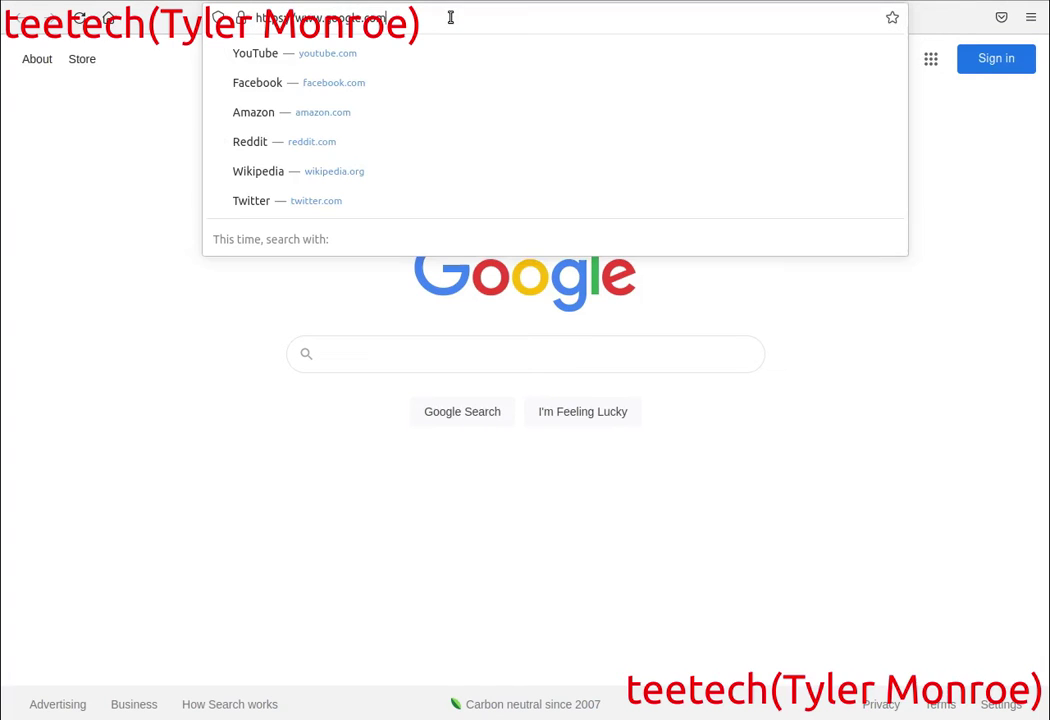
key("BackSpace")
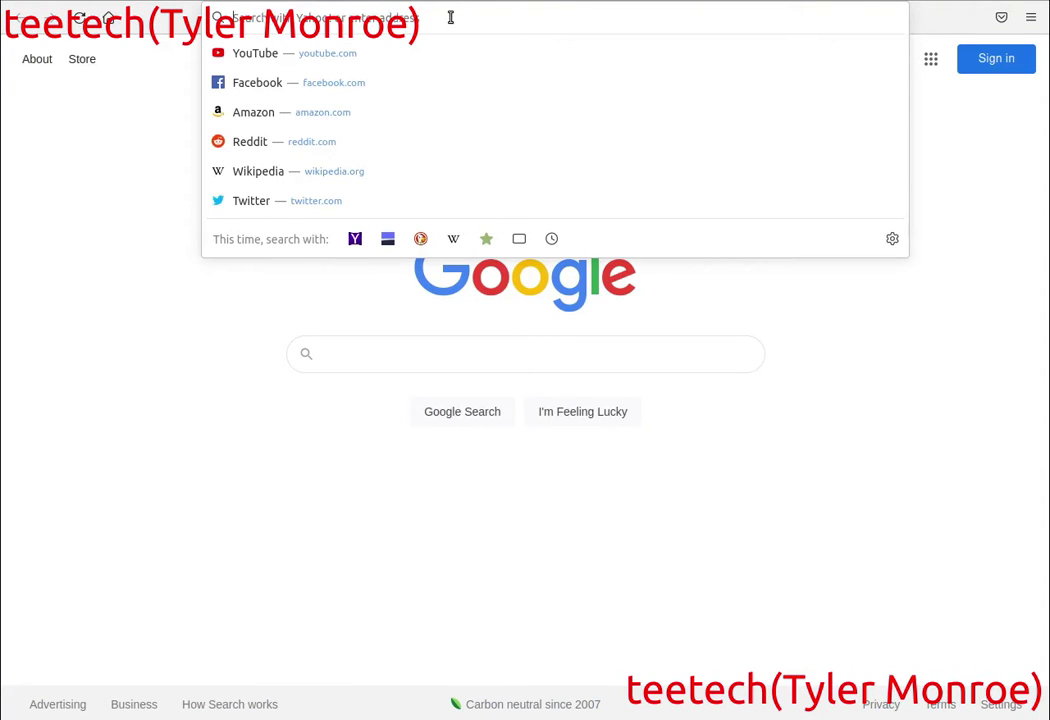
type("gns")
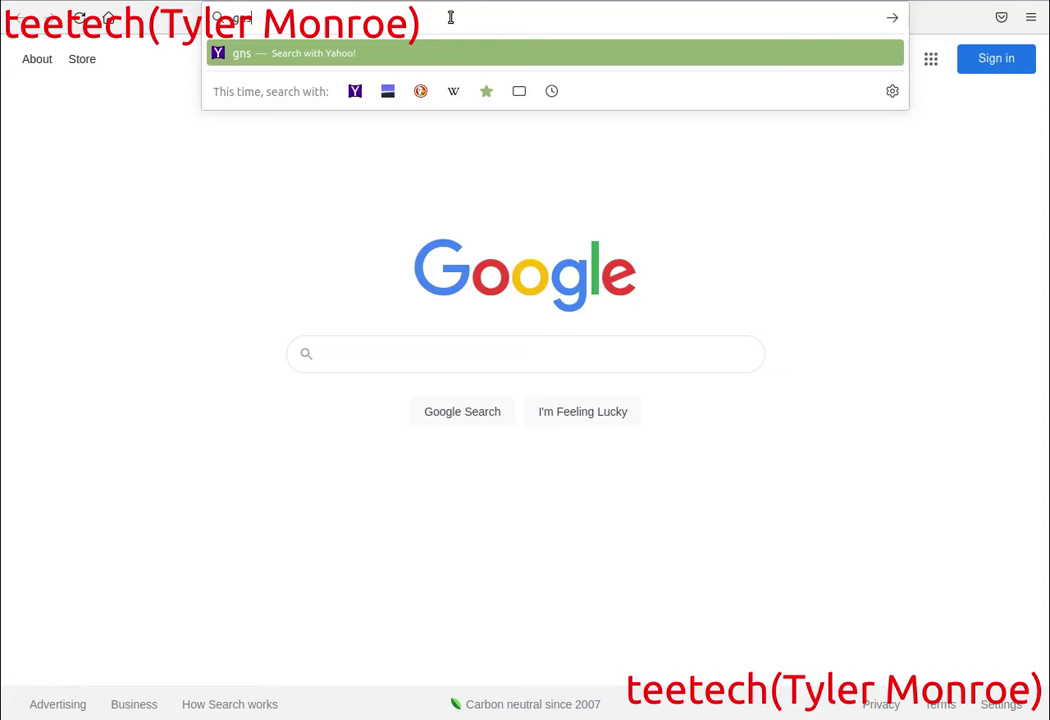
type("3.com")
key("Return")
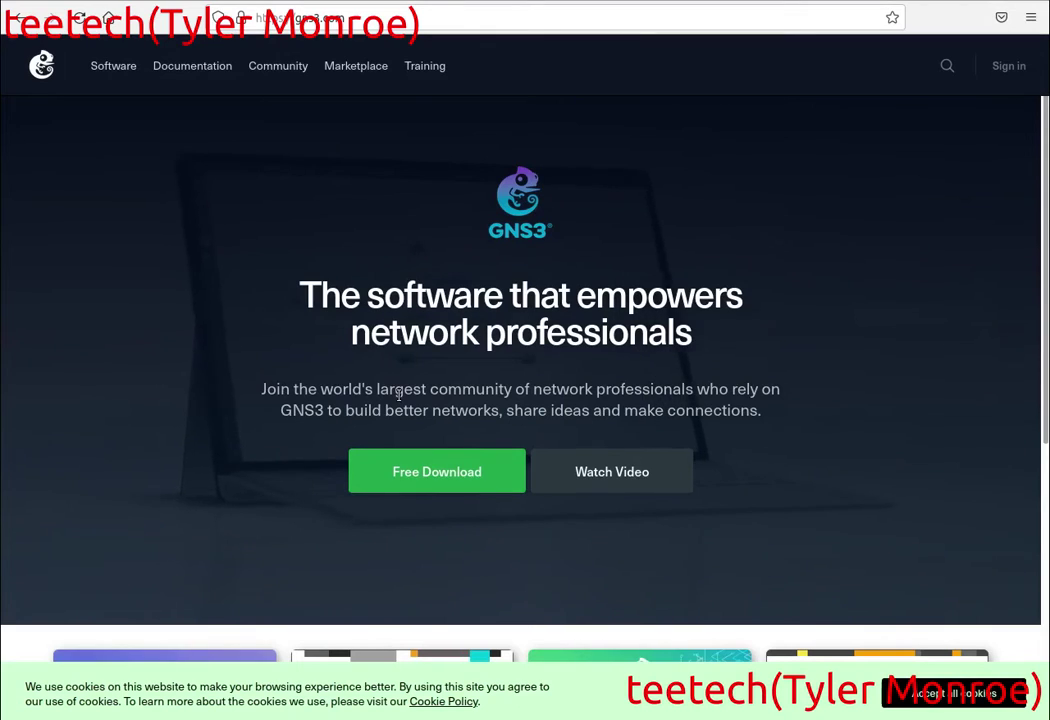
left_click(452, 480)
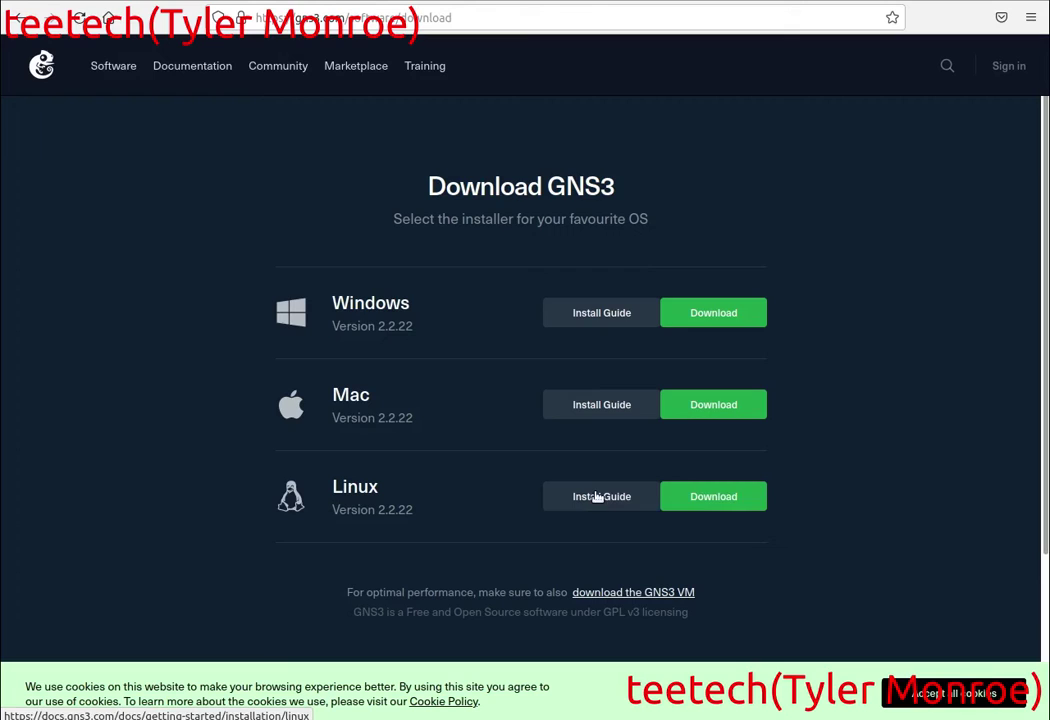
Open the Linux install guide and scroll through its Ubuntu package installation commands.
left_click(724, 503)
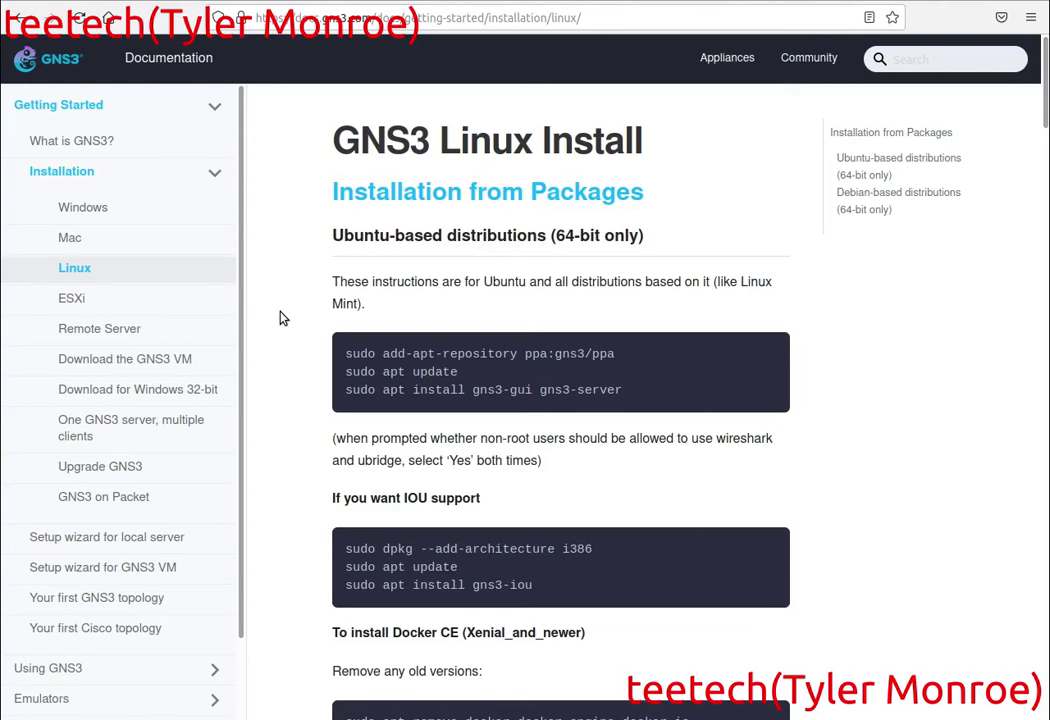
scroll(283, 318, "down", 5)
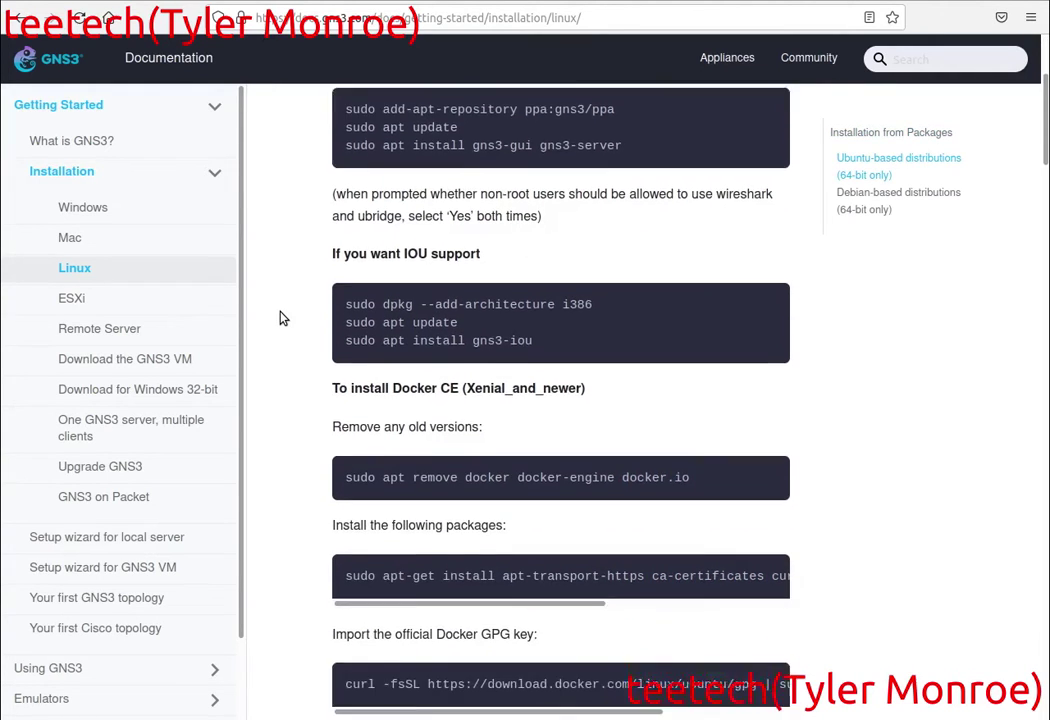
scroll(283, 318, "down", 12)
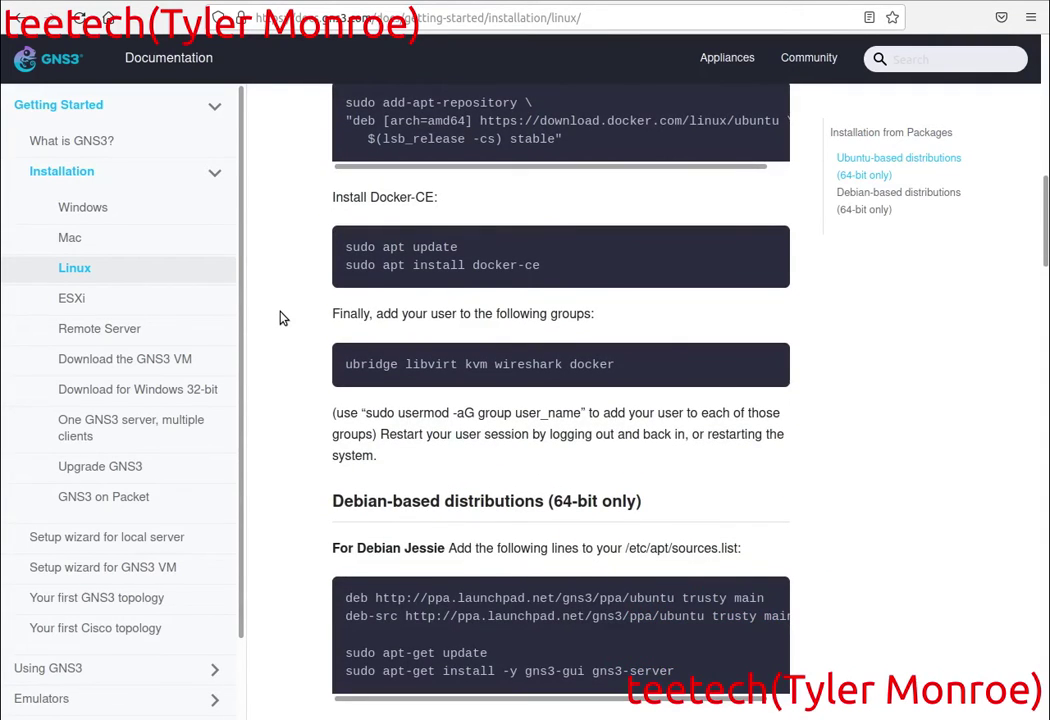
scroll(283, 318, "down", 5)
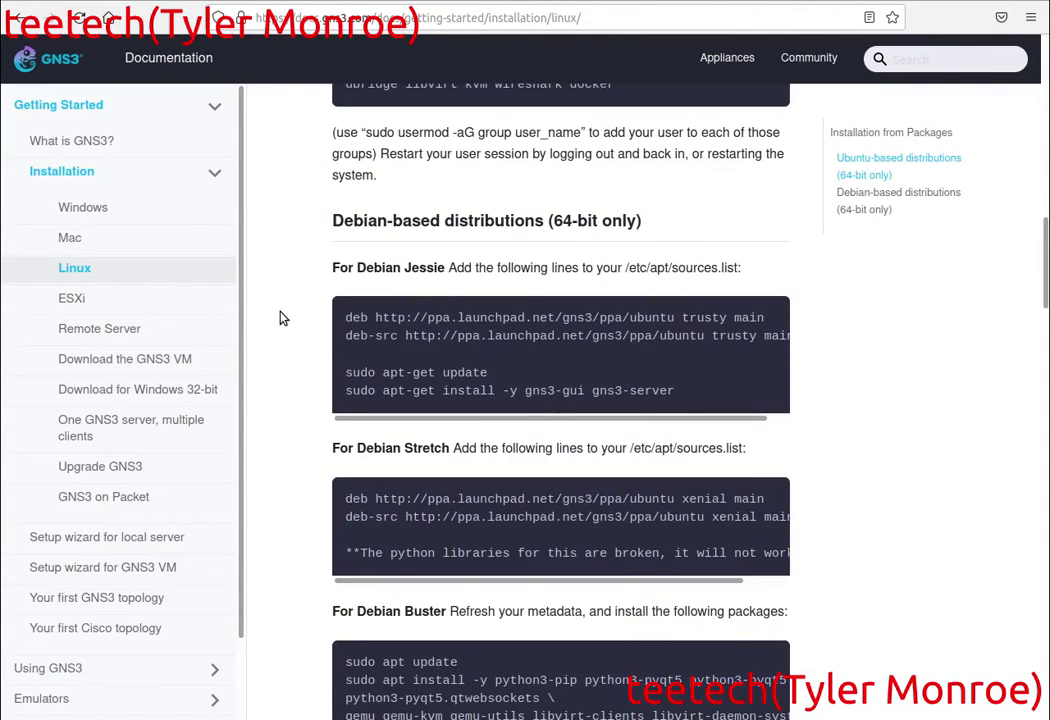
scroll(283, 318, "up", 20)
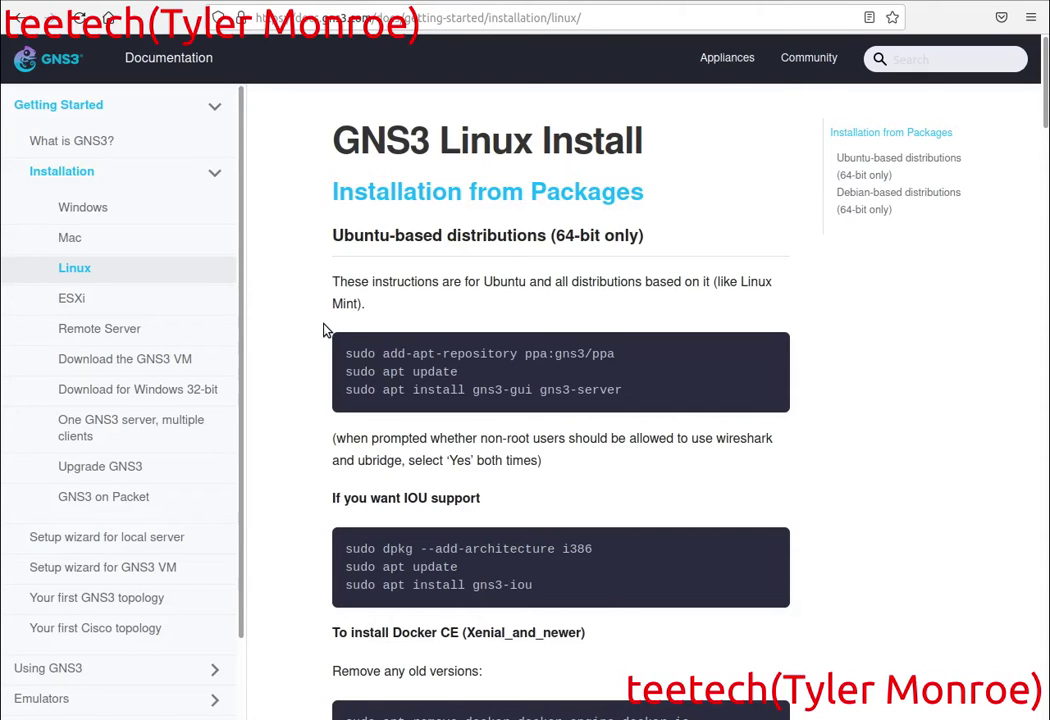
Copy the add-apt-repository ppa:gns3/ppa command from the docs into a new terminal.
key("ctrl+alt+t")
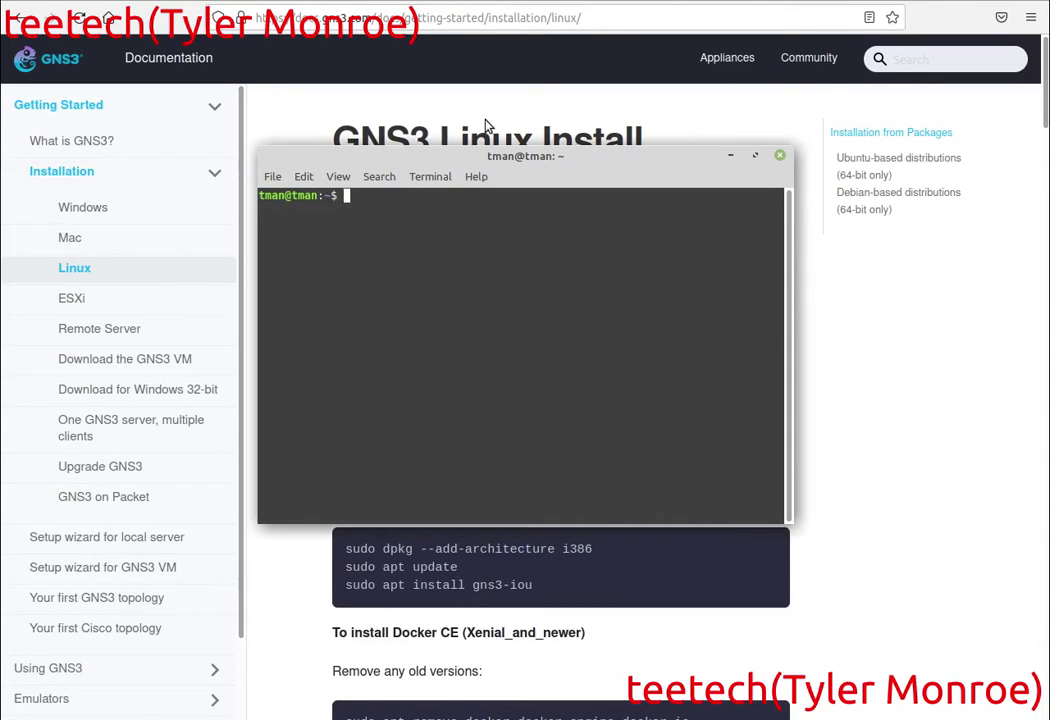
left_click(486, 125)
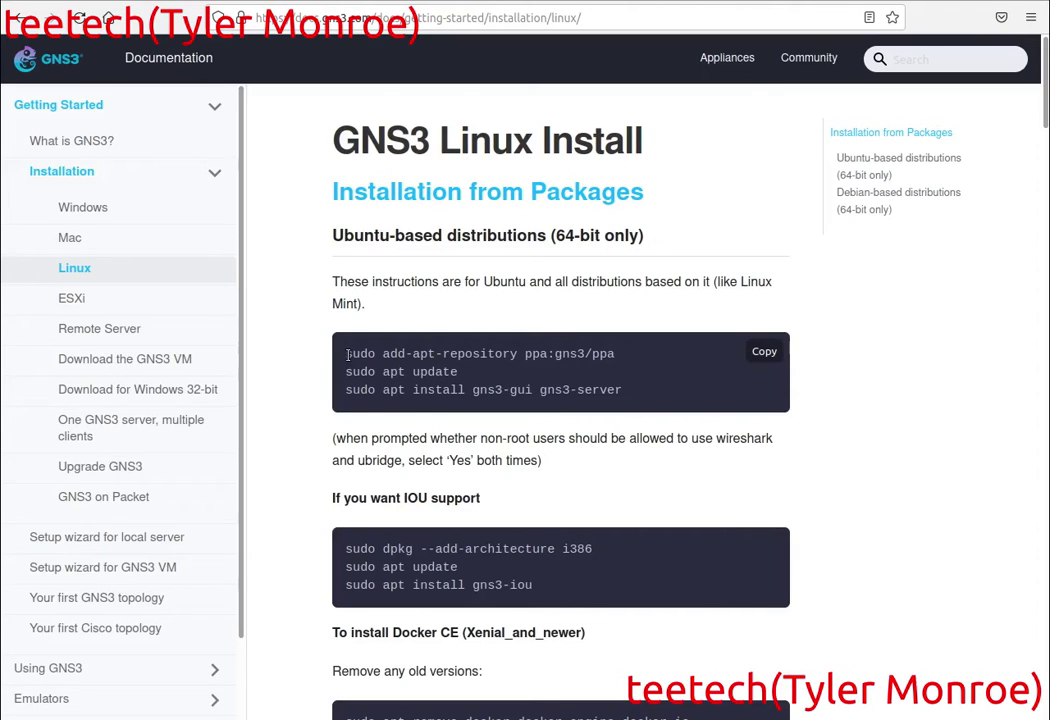
left_click_drag(347, 356, 601, 354)
right_click(614, 358)
left_click(617, 362)
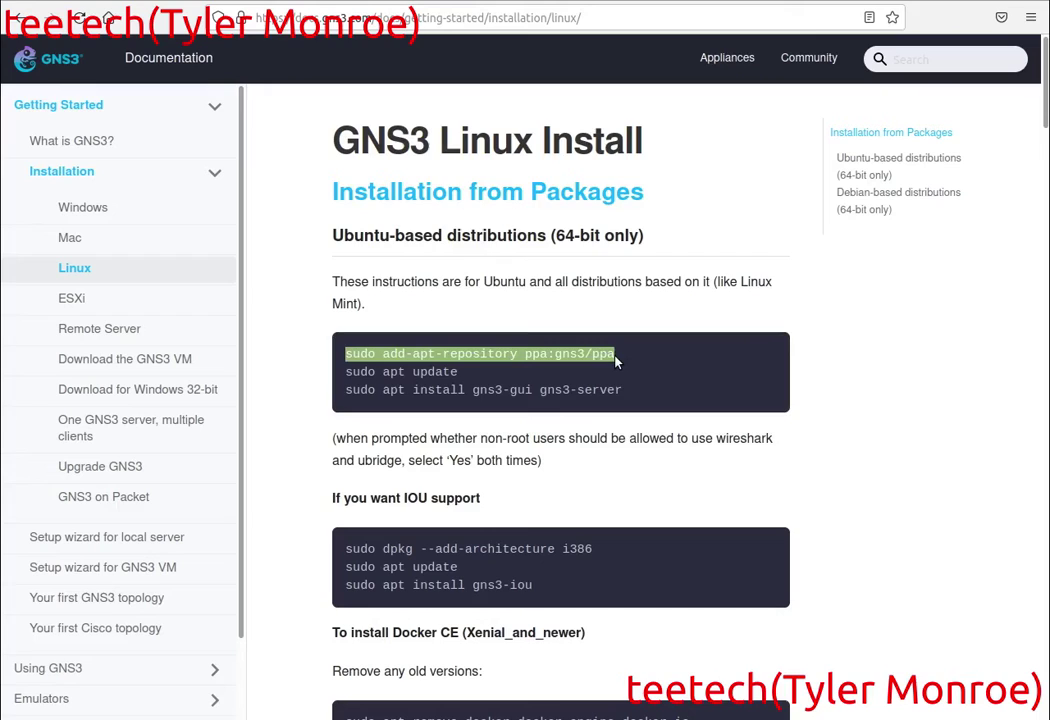
key("alt+Tab")
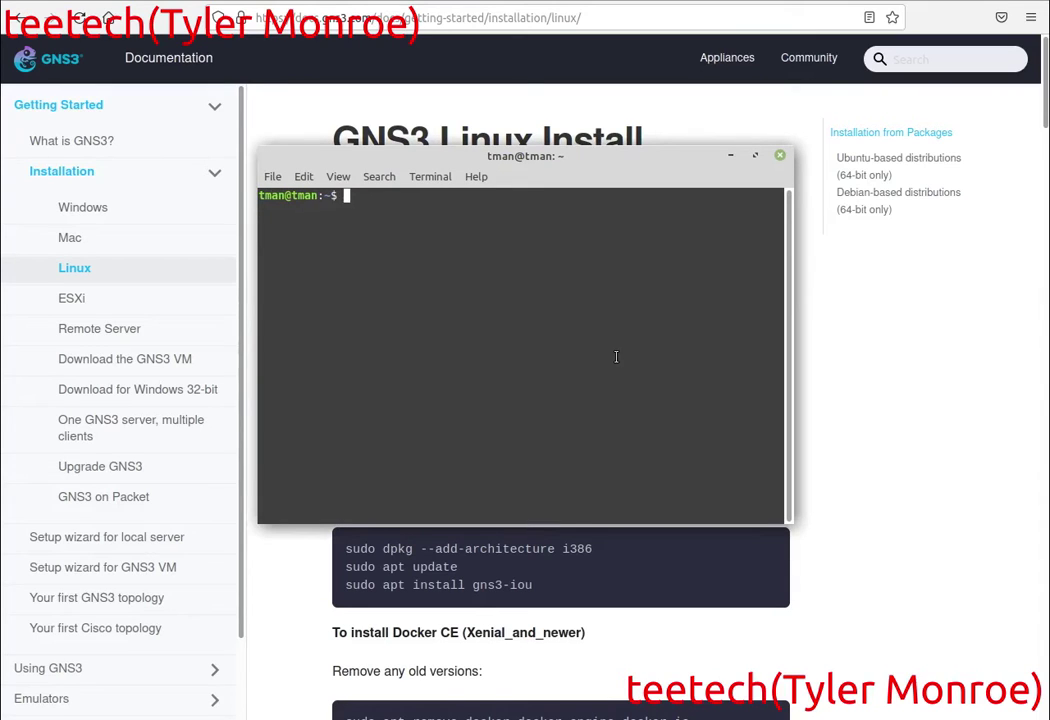
key("ctrl+shift+v")
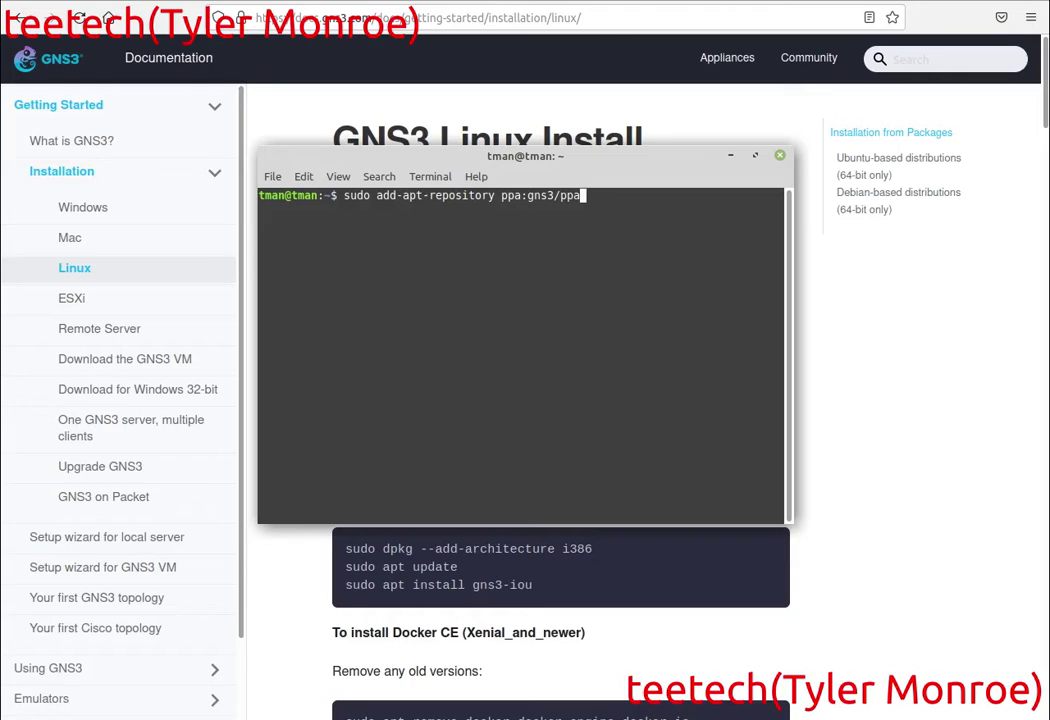
Run the repository command with the sudo password and confirm adding the GNS3 PPA.
key("Return")
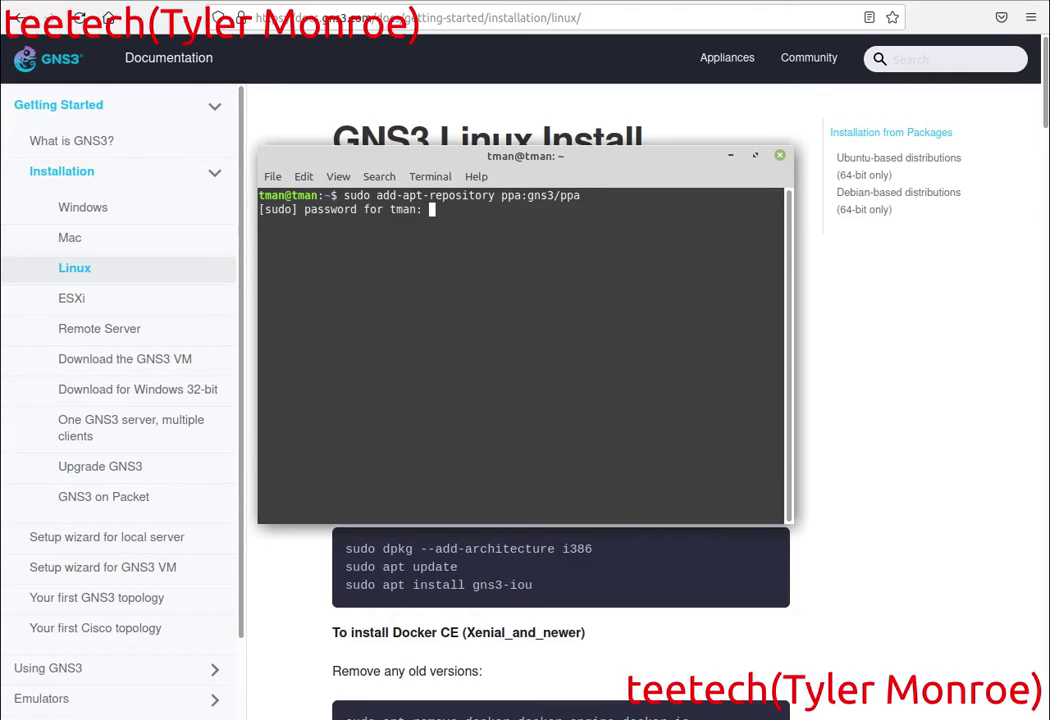
type("********")
key("Return")
key("Return")
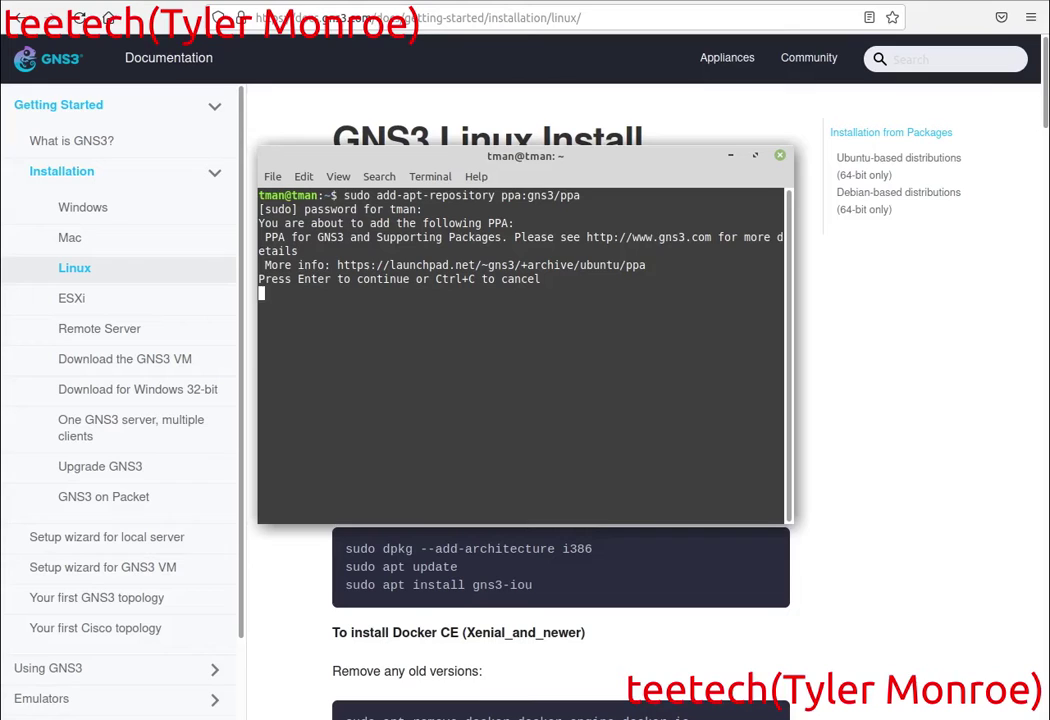
key("Return")
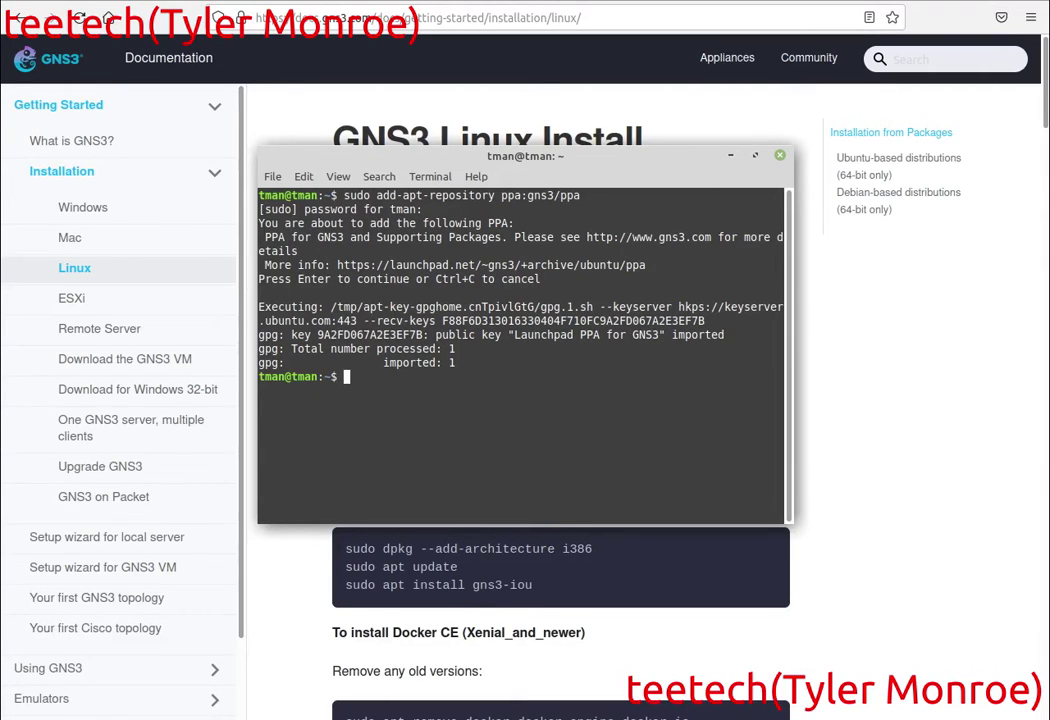
key("alt+Tab")
key("alt+Tab")
Refresh the package lists with sudo apt-get update.
type("sudo apt-get upda")
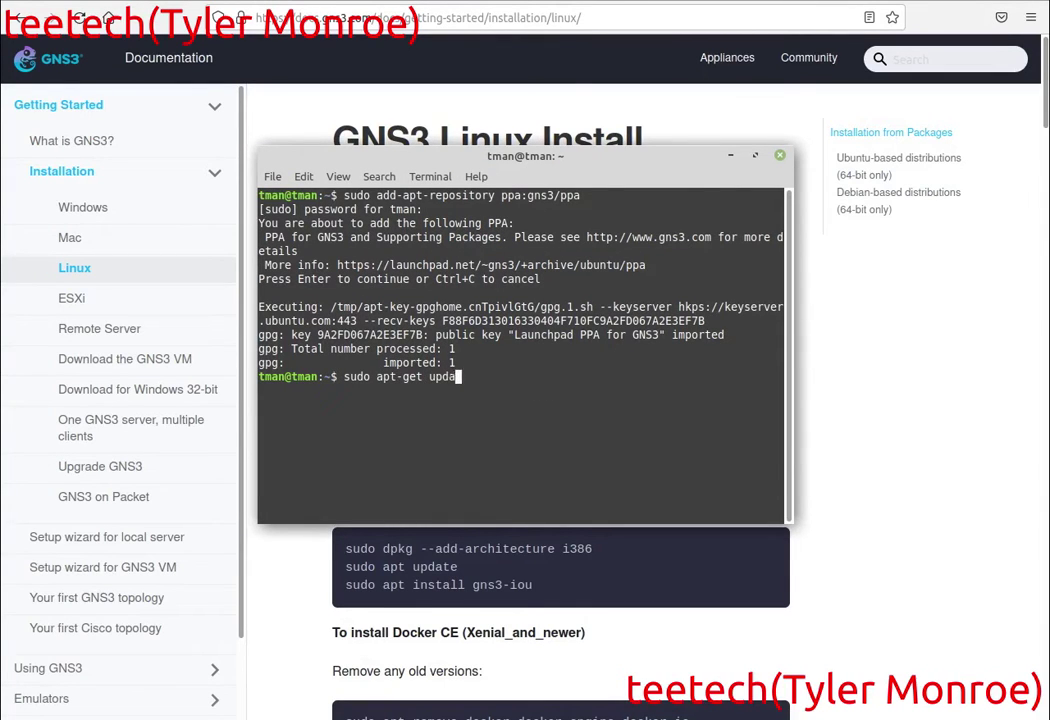
type("te")
key("Return")
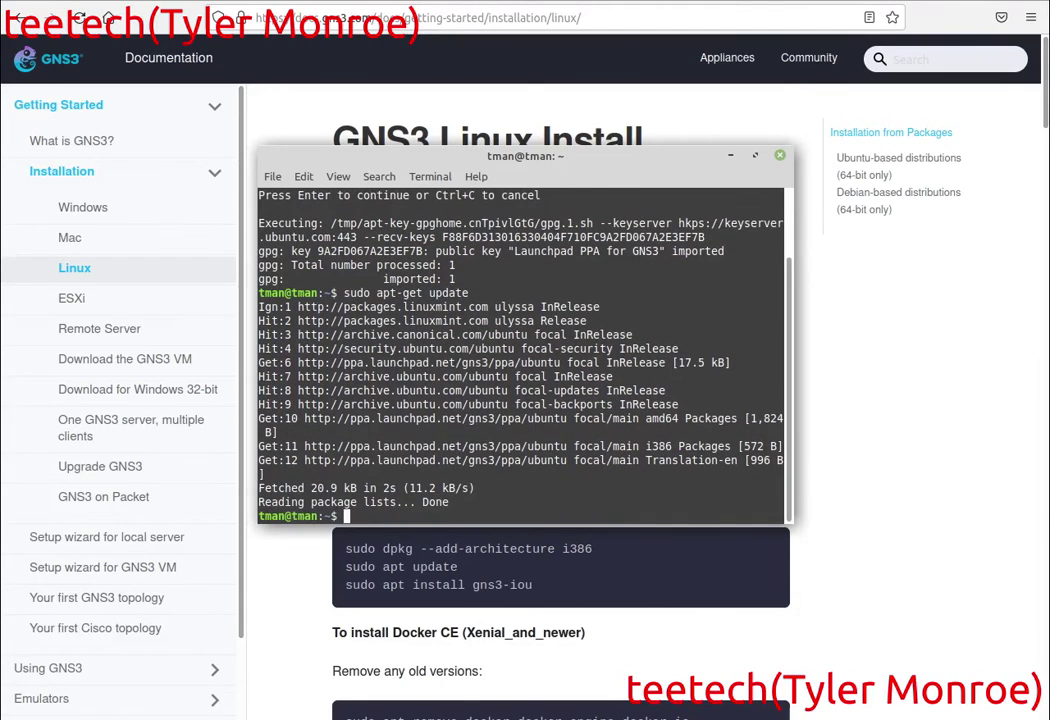
key("alt+Tab")
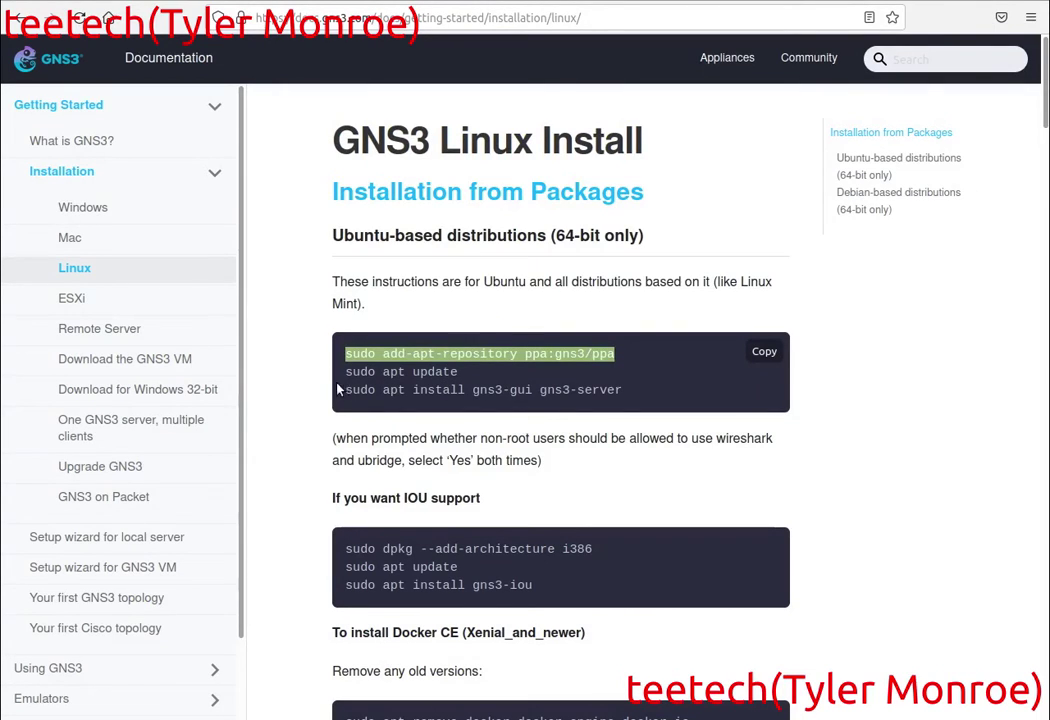
Install gns3-gui and gns3-server via the copied sudo apt install command, answering y.
left_click_drag(338, 390, 624, 390)
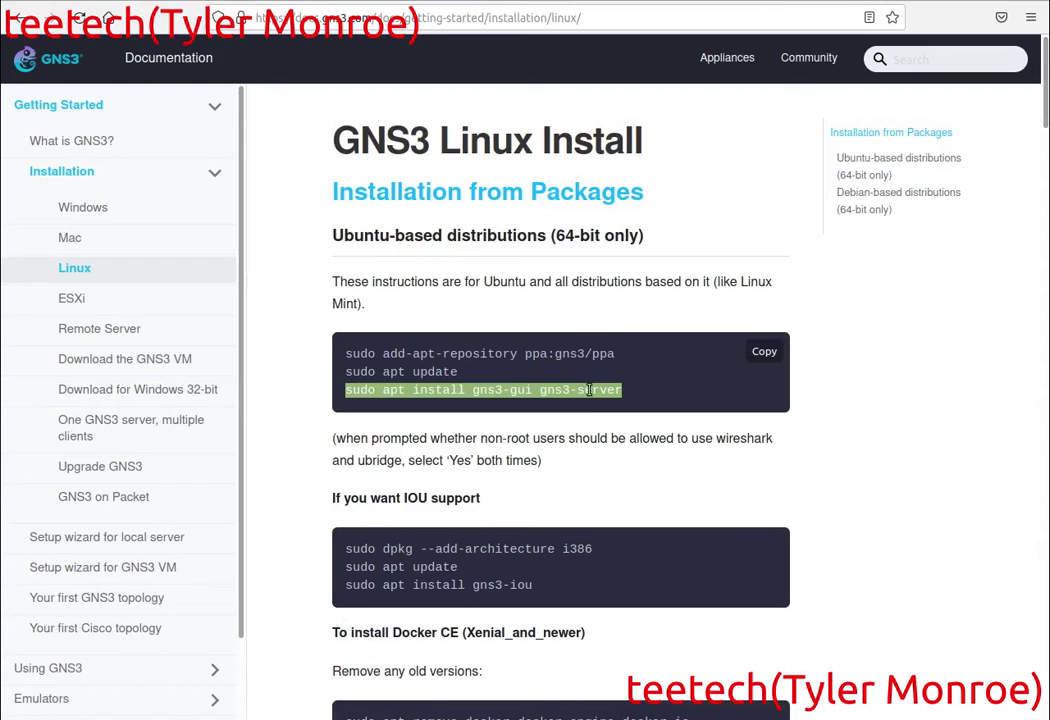
right_click(606, 394)
left_click(617, 405)
key("alt+Tab")
key("ctrl+shift+v")
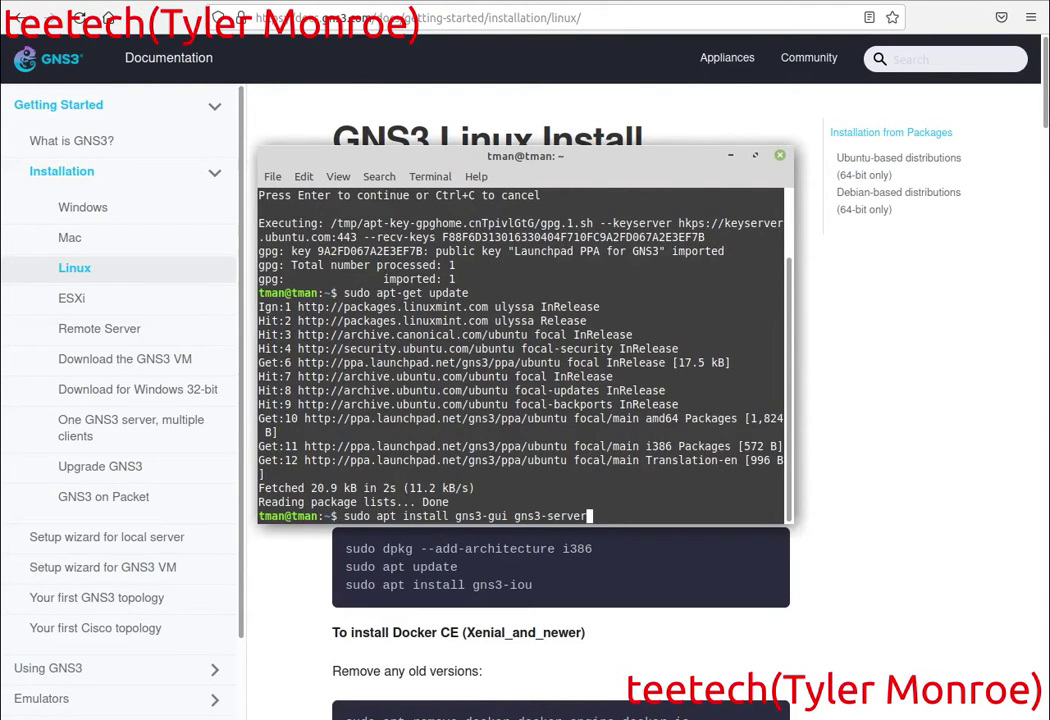
key("Return")
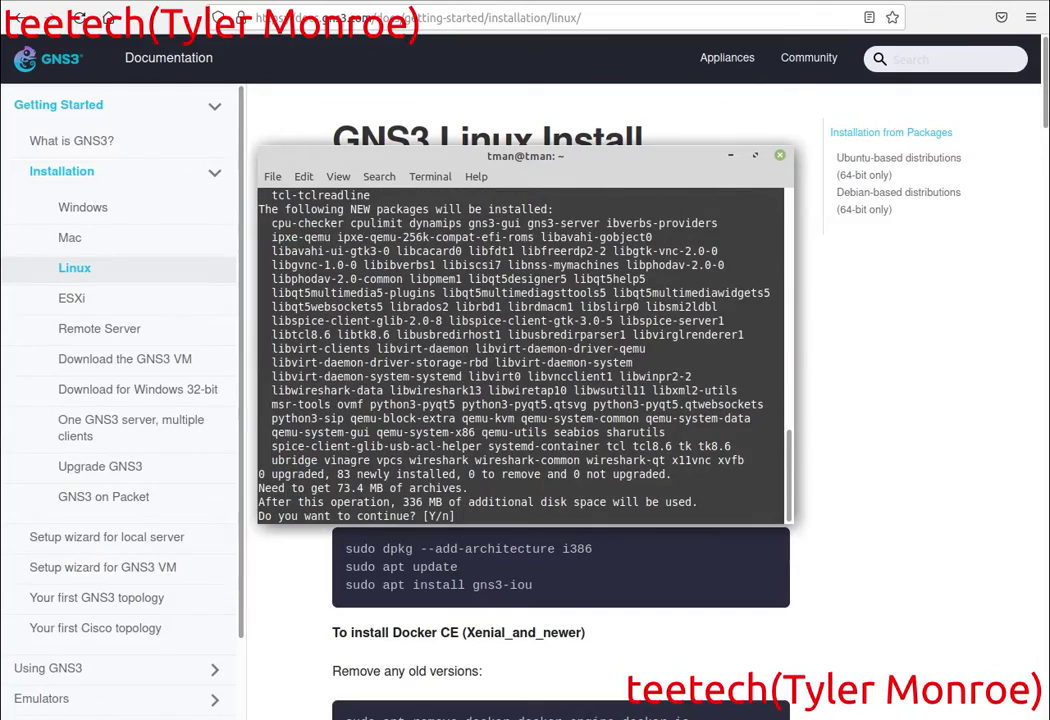
type("y")
key("Return")
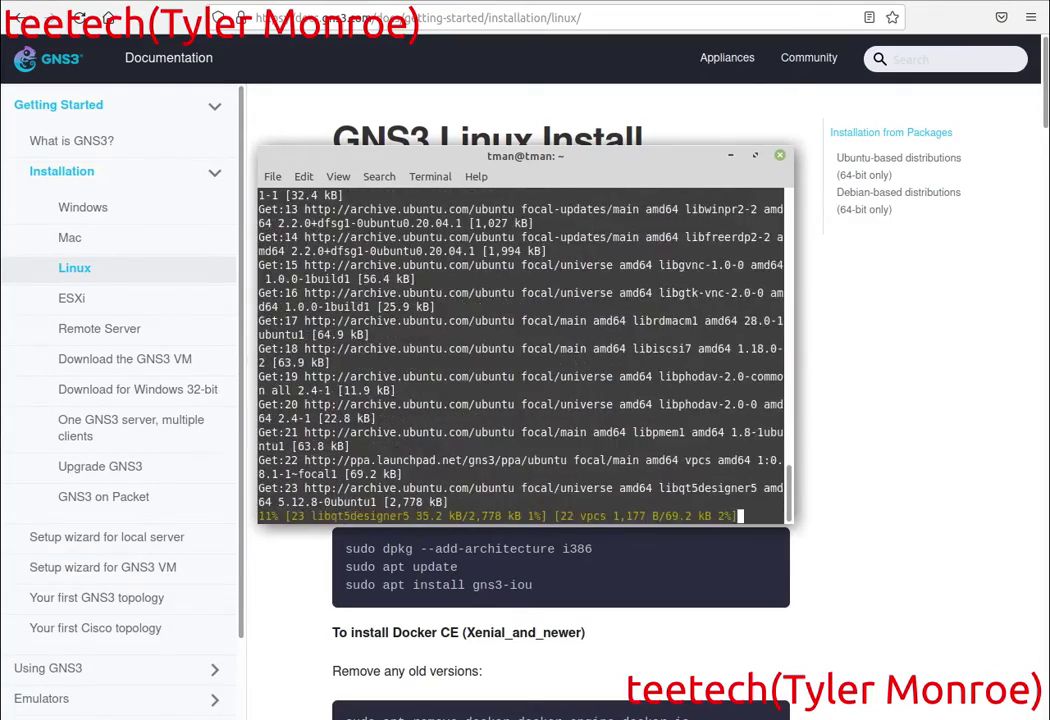
key("alt+Tab")
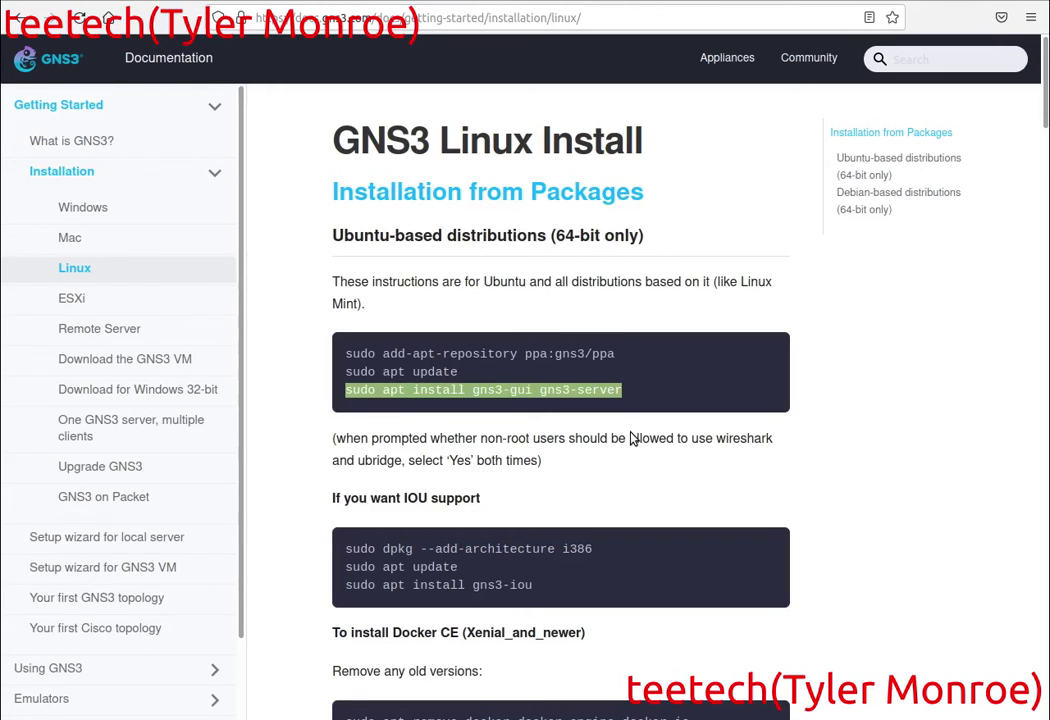
Answer Yes to letting non-superusers run GNS3 (ubridge) and capture packets (wireshark-common).
key("alt+Tab")
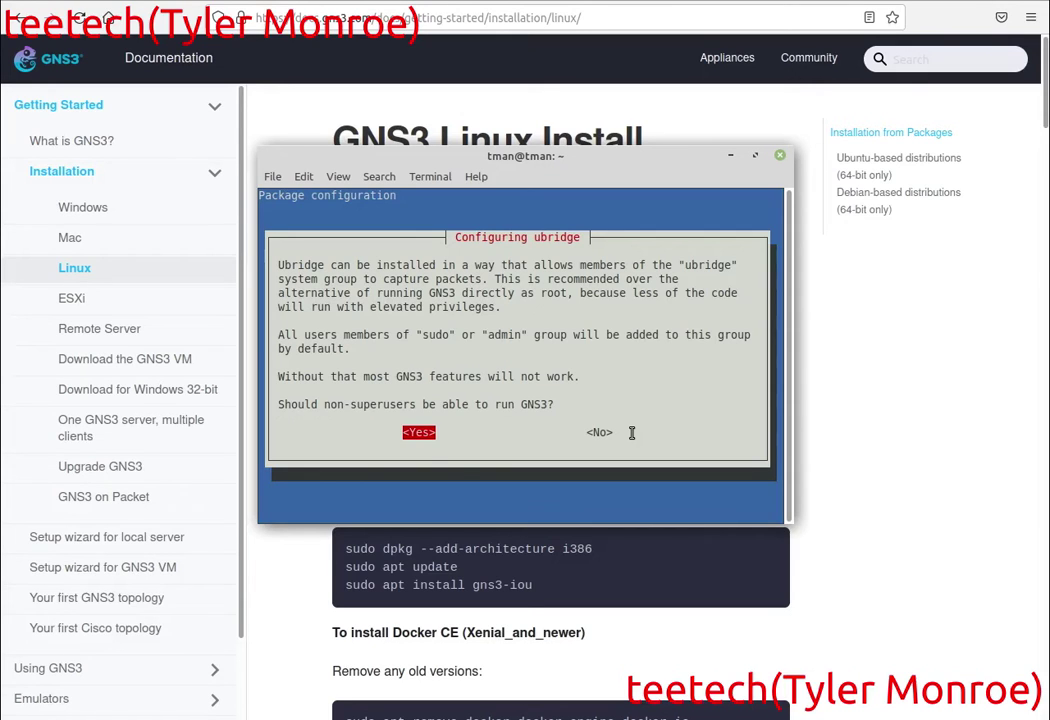
key("Return")
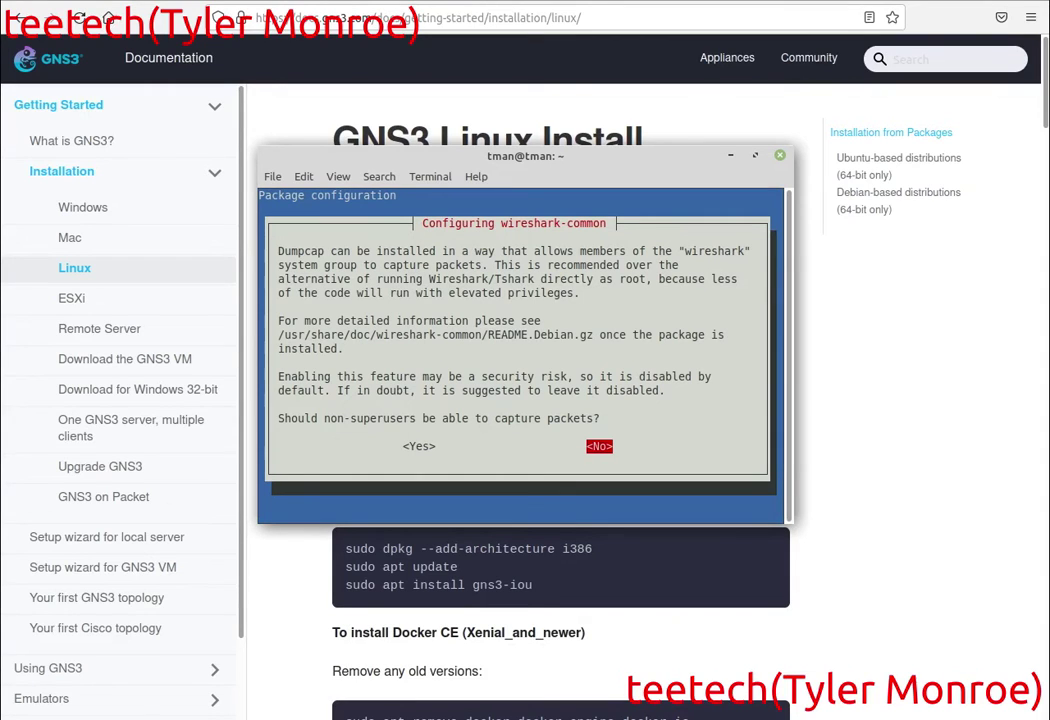
key("Left")
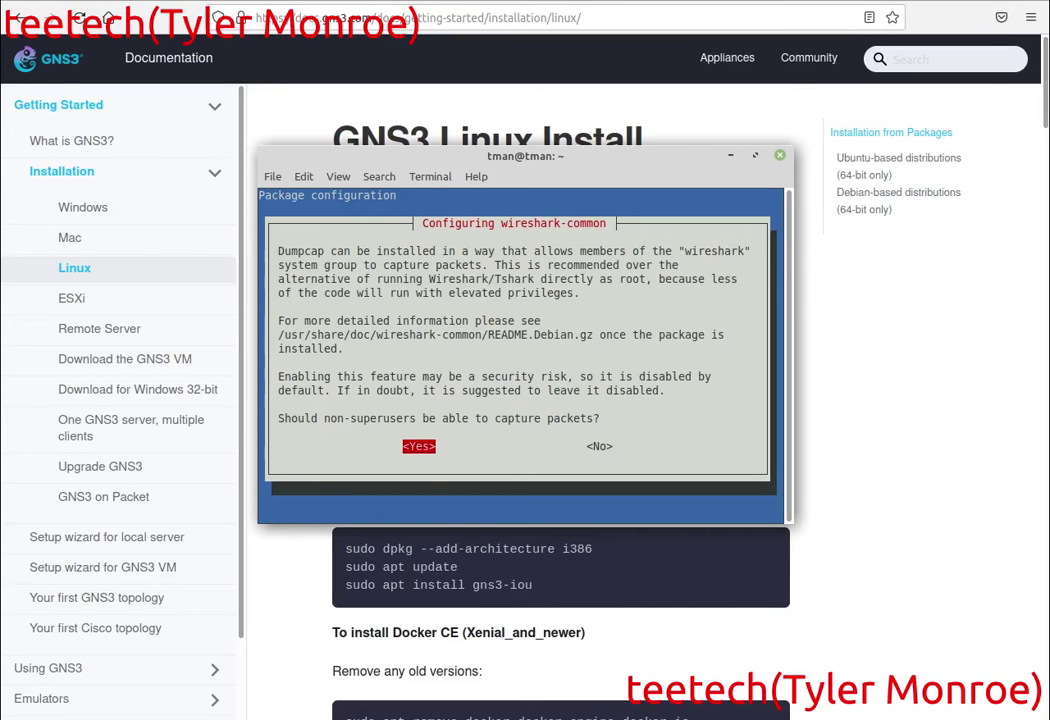
key("Return")
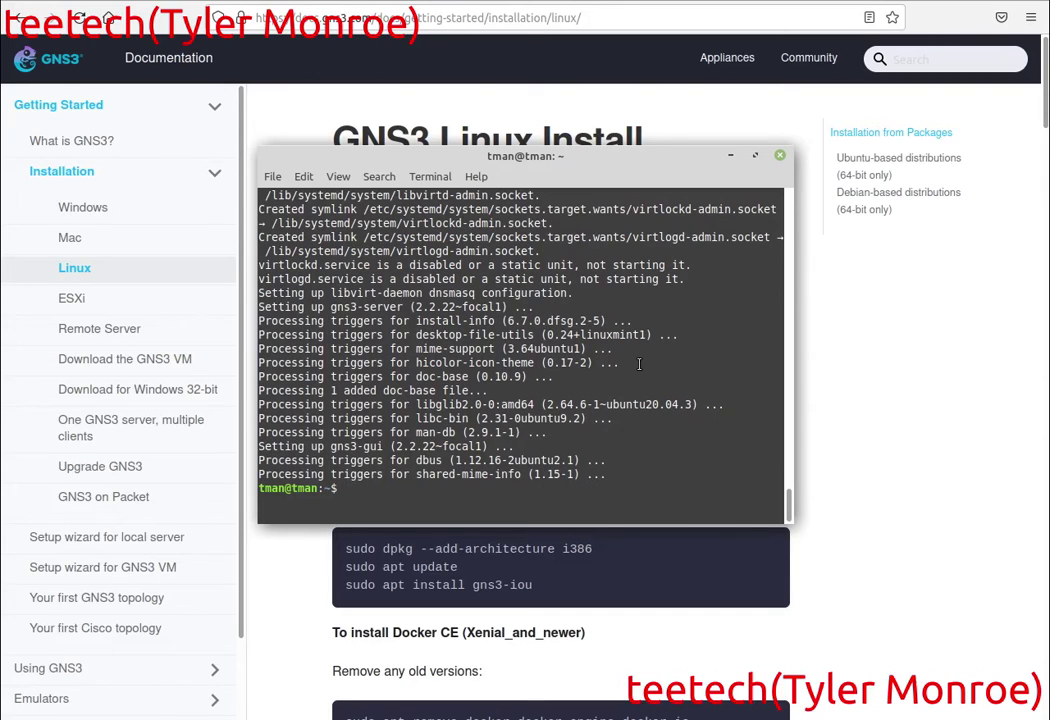
left_click(308, 566)
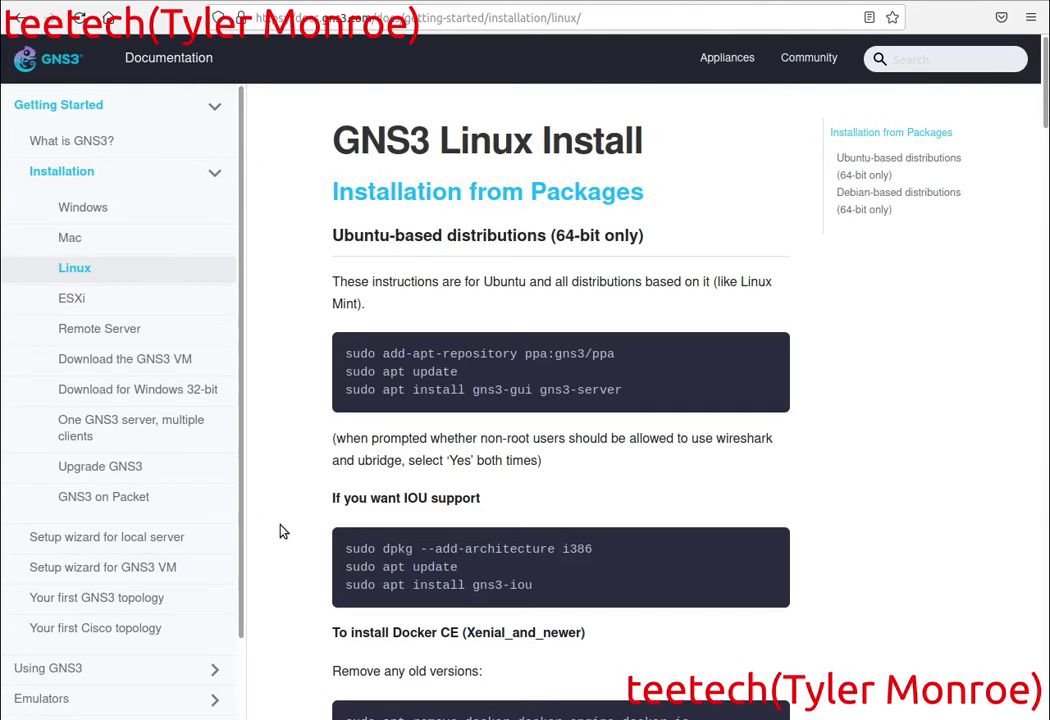
key("alt+Tab")
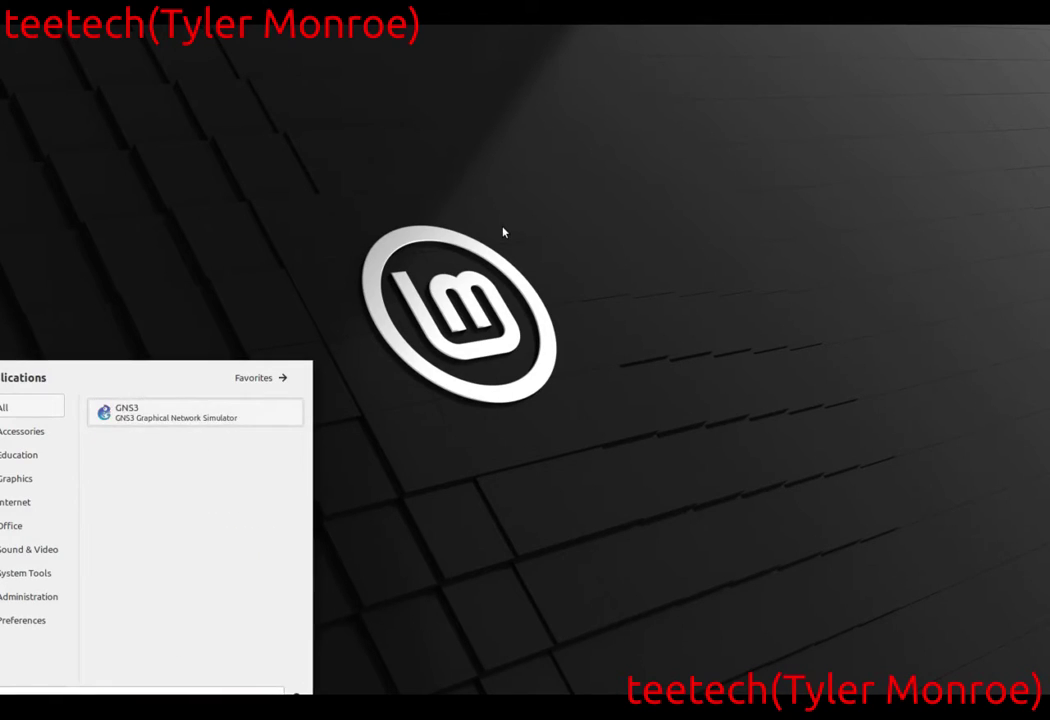
Launch GNS3, dismiss the project prompt and start Help > Setup Wizard.
key("Return")
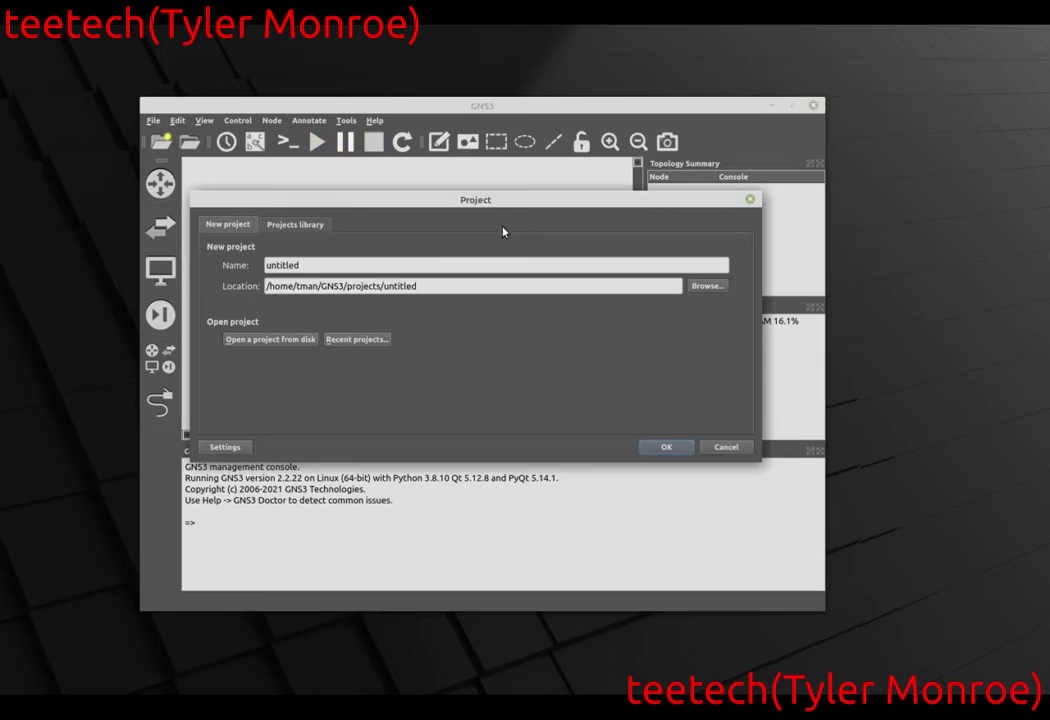
left_click(727, 447)
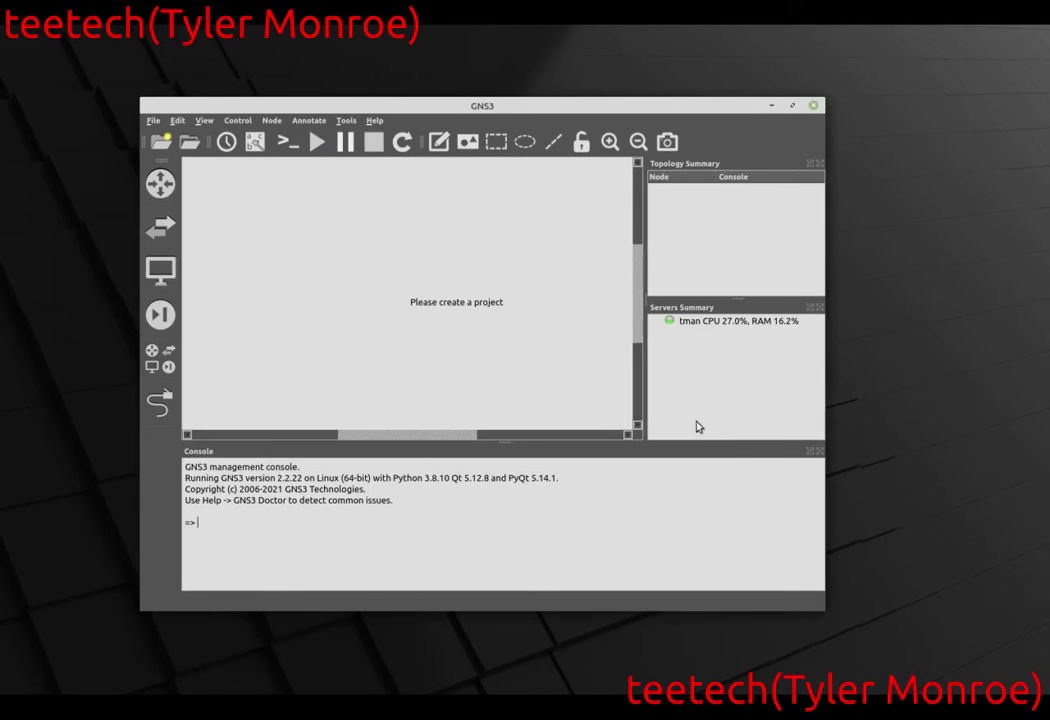
left_click(374, 120)
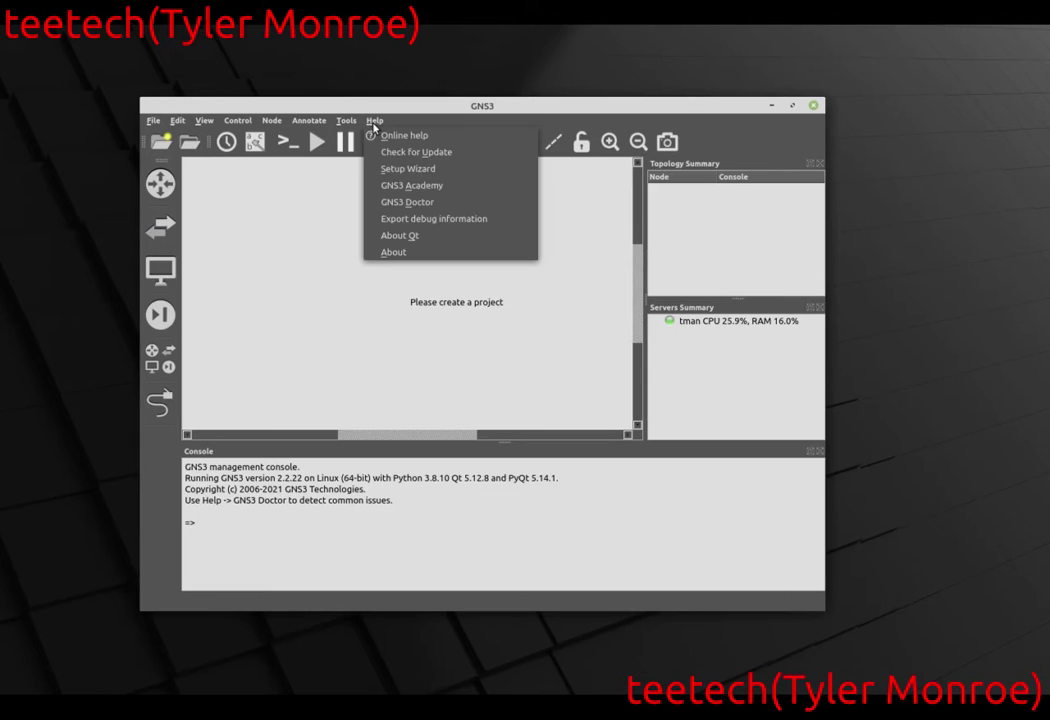
left_click(427, 171)
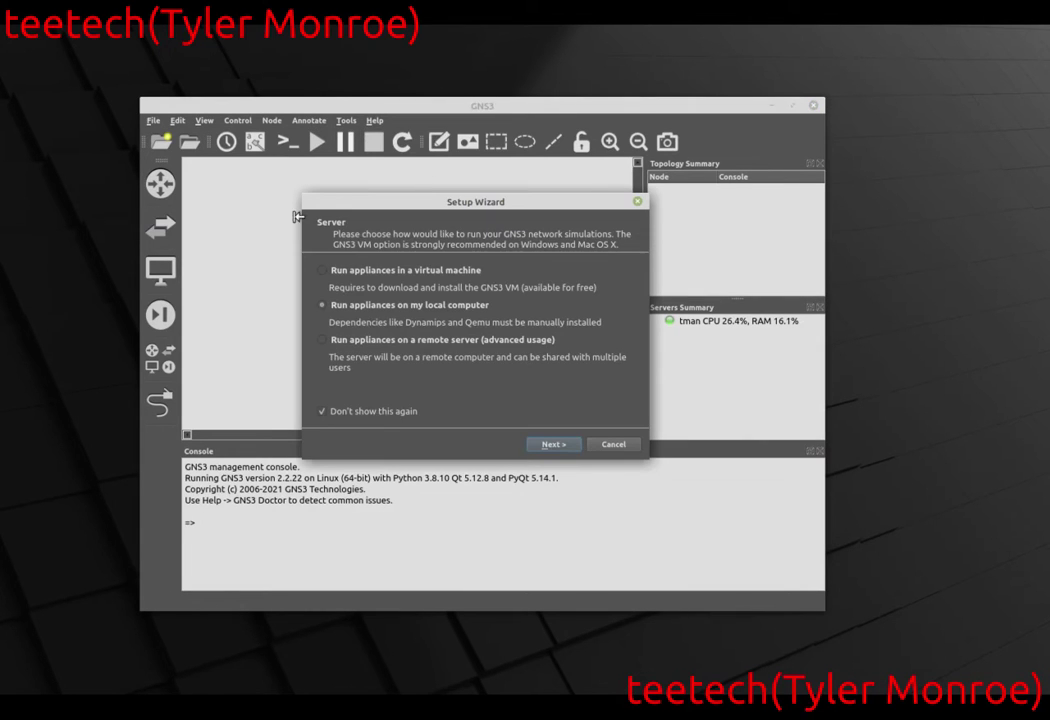
left_click_drag(436, 207, 272, 117)
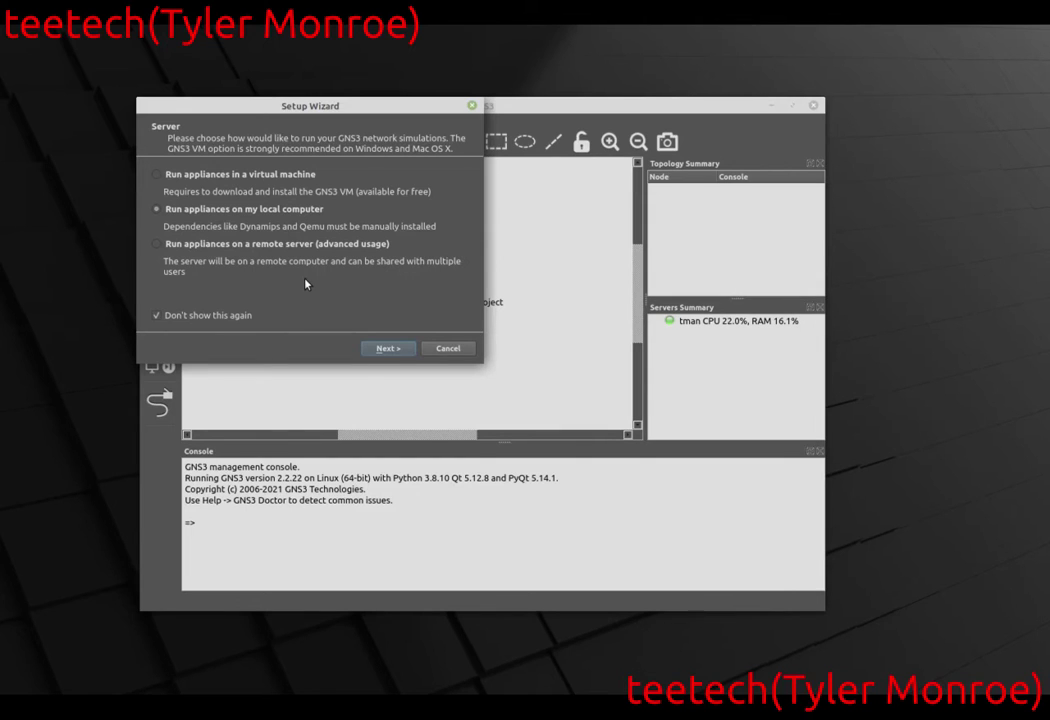
Keep 'Run appliances on my local computer', accept the local server test and finish the wizard.
left_click(388, 349)
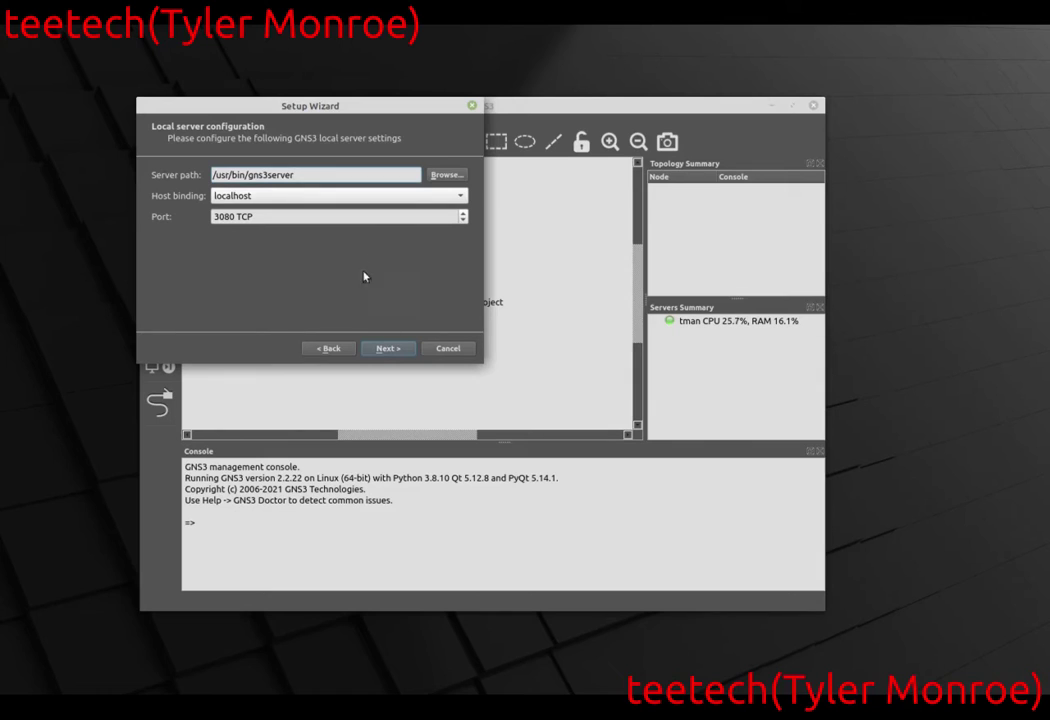
left_click(400, 351)
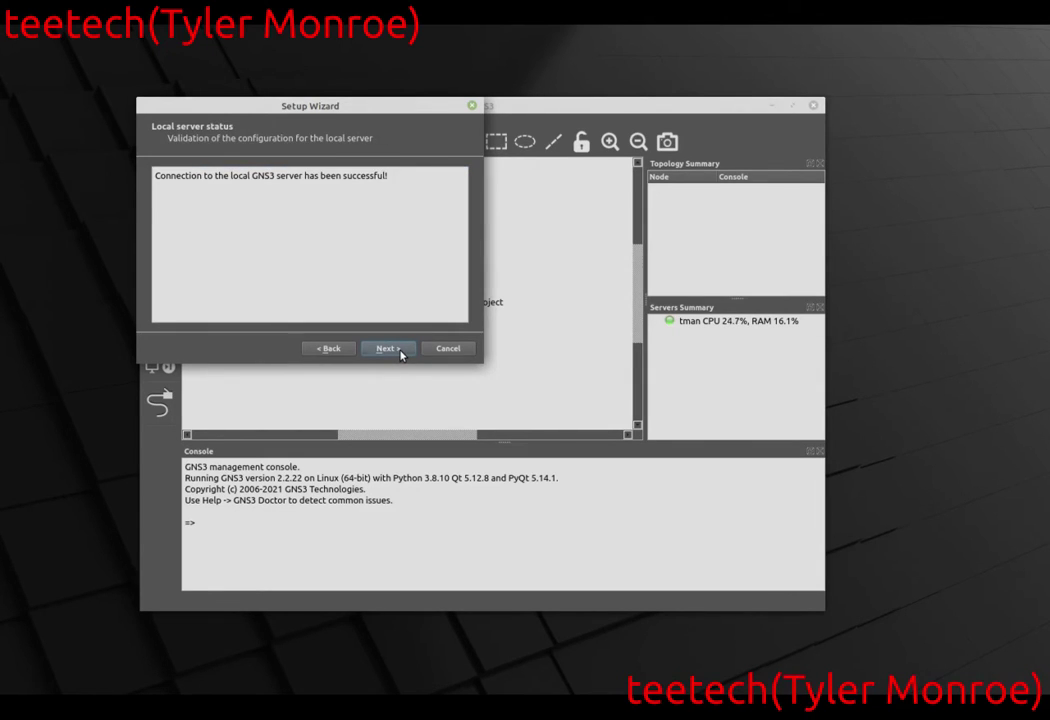
left_click(401, 351)
left_click(400, 350)
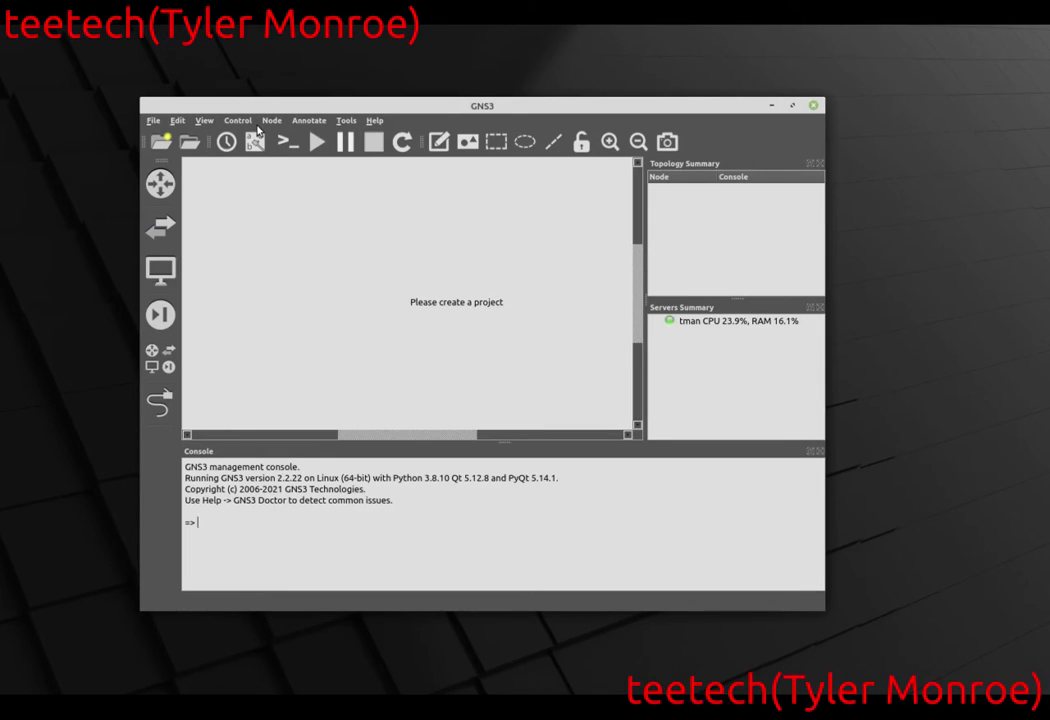
Choose File > New blank project to bring up the 'untitled' project dialog.
left_click(154, 124)
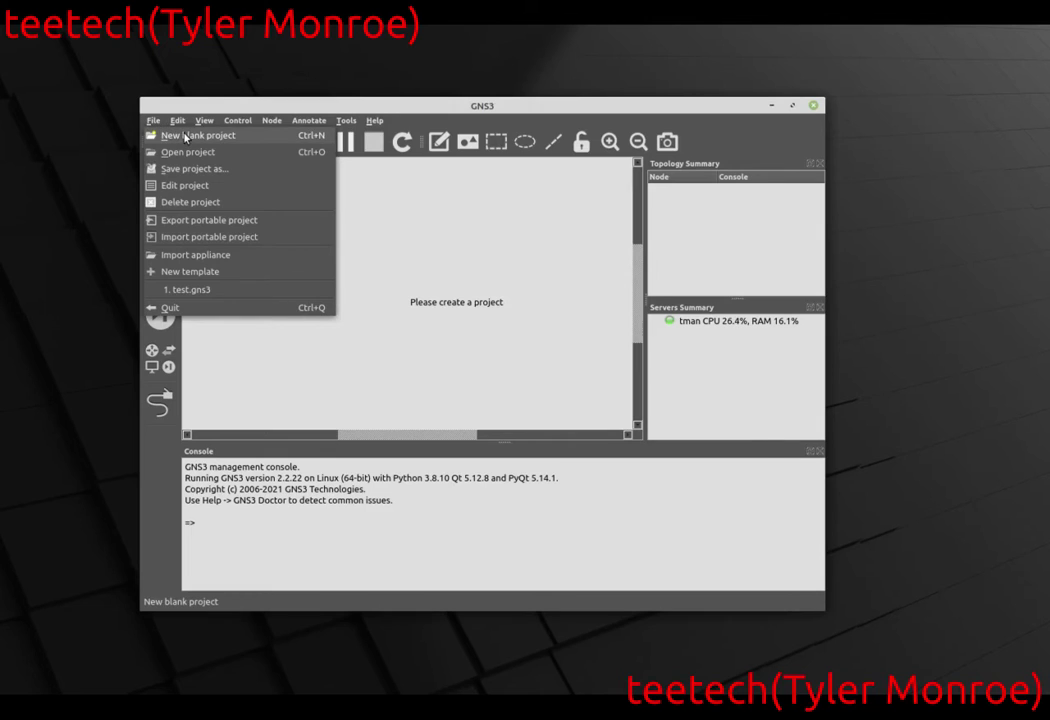
left_click(174, 136)
Name the new project 'test' and overwrite the existing test project.
left_click(371, 263)
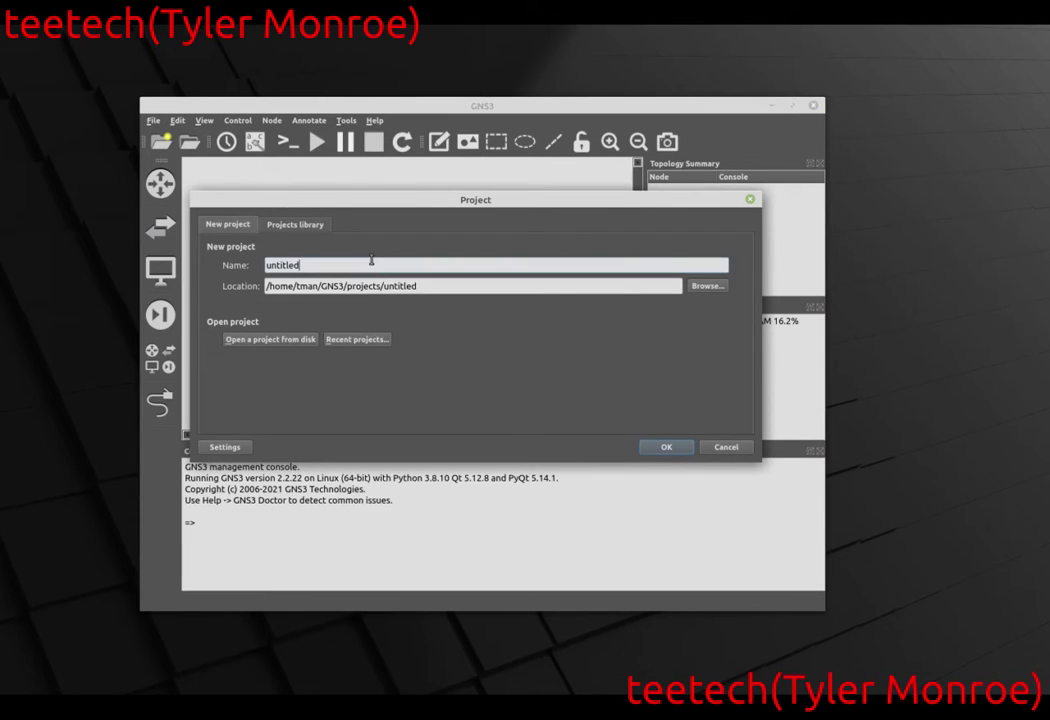
key("BackSpace")
key("BackSpace")
key("BackSpace")
key("BackSpace")
key("BackSpace")
key("BackSpace")
key("BackSpace")
key("BackSpace")
type("test")
left_click(666, 447)
left_click(547, 326)
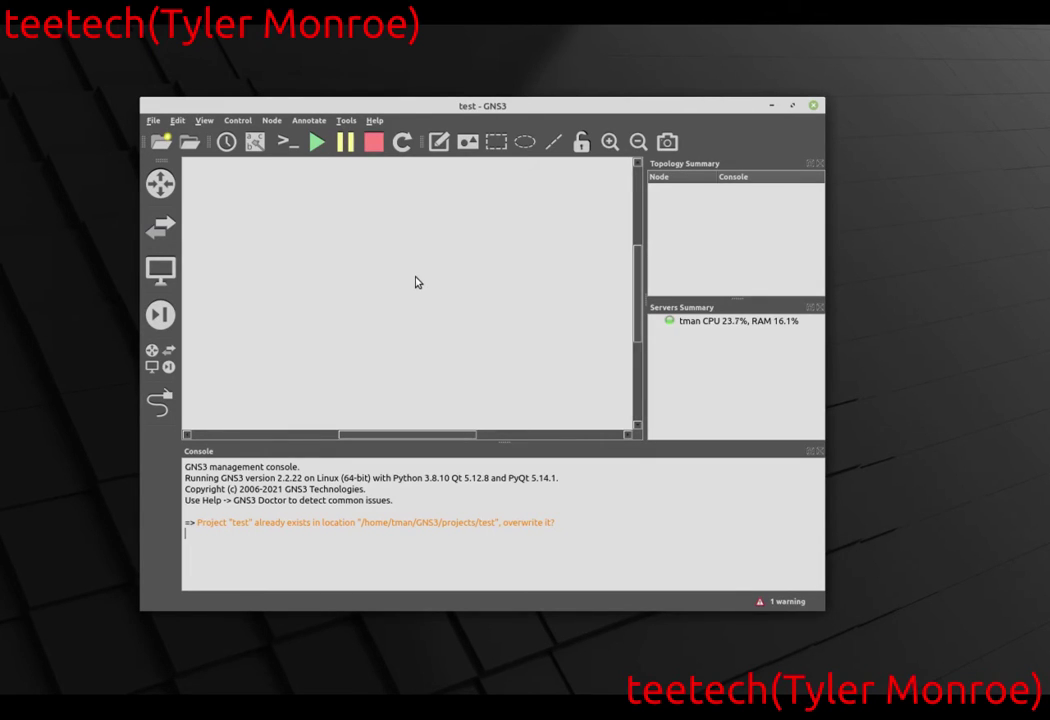
left_click(160, 228)
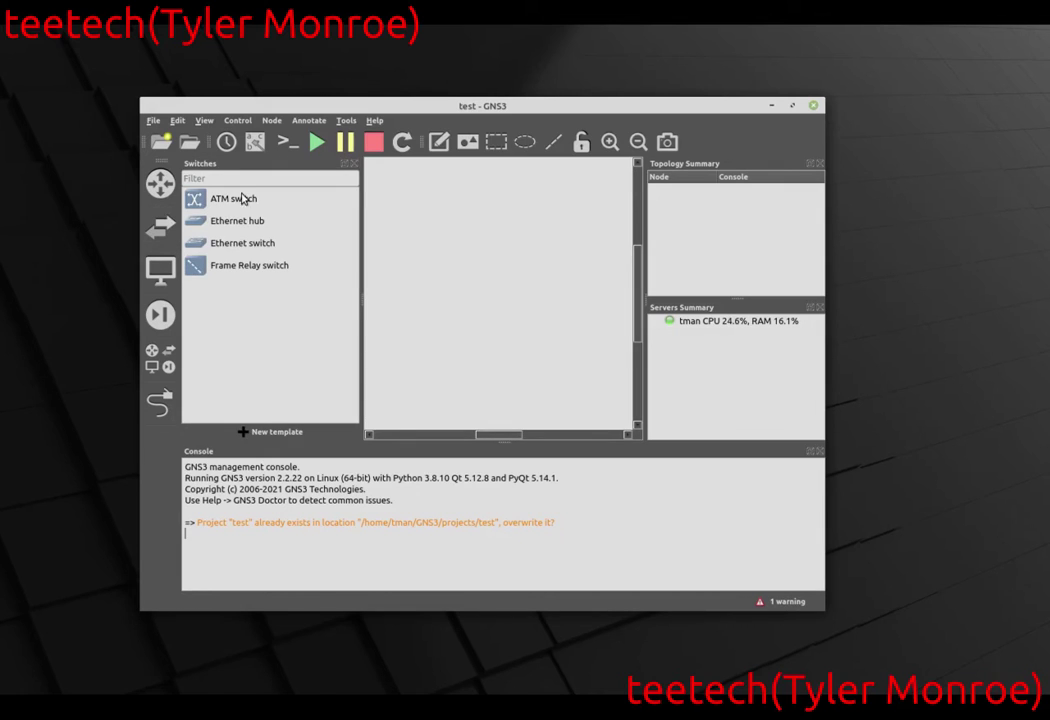
left_click(262, 221)
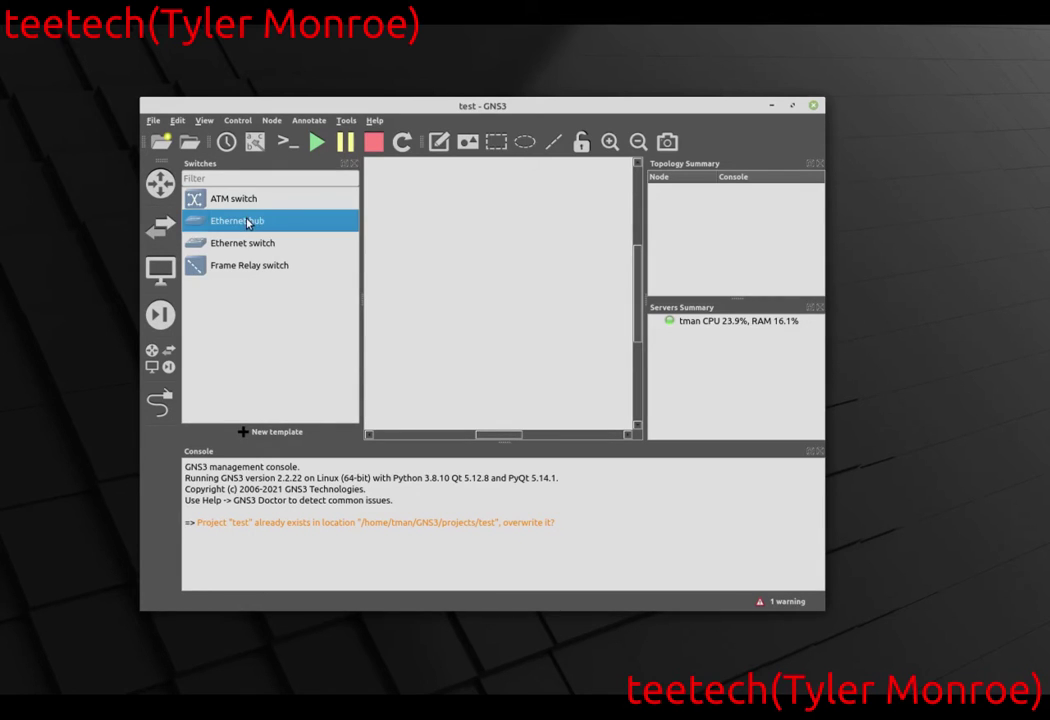
left_click_drag(248, 223, 403, 262)
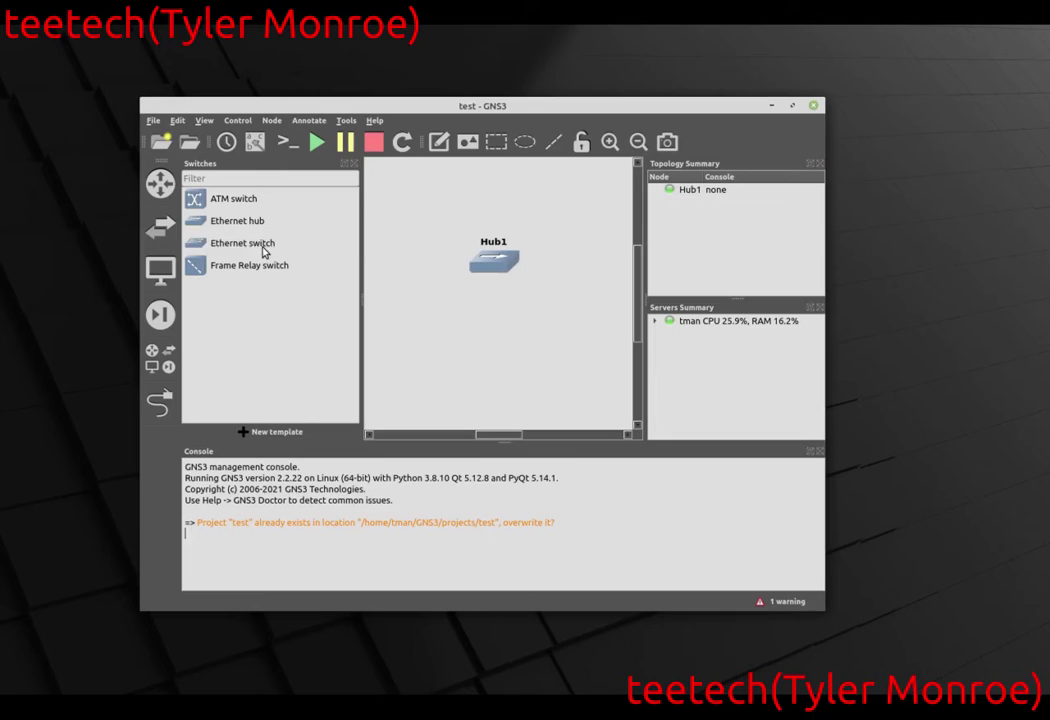
left_click_drag(263, 252, 411, 321)
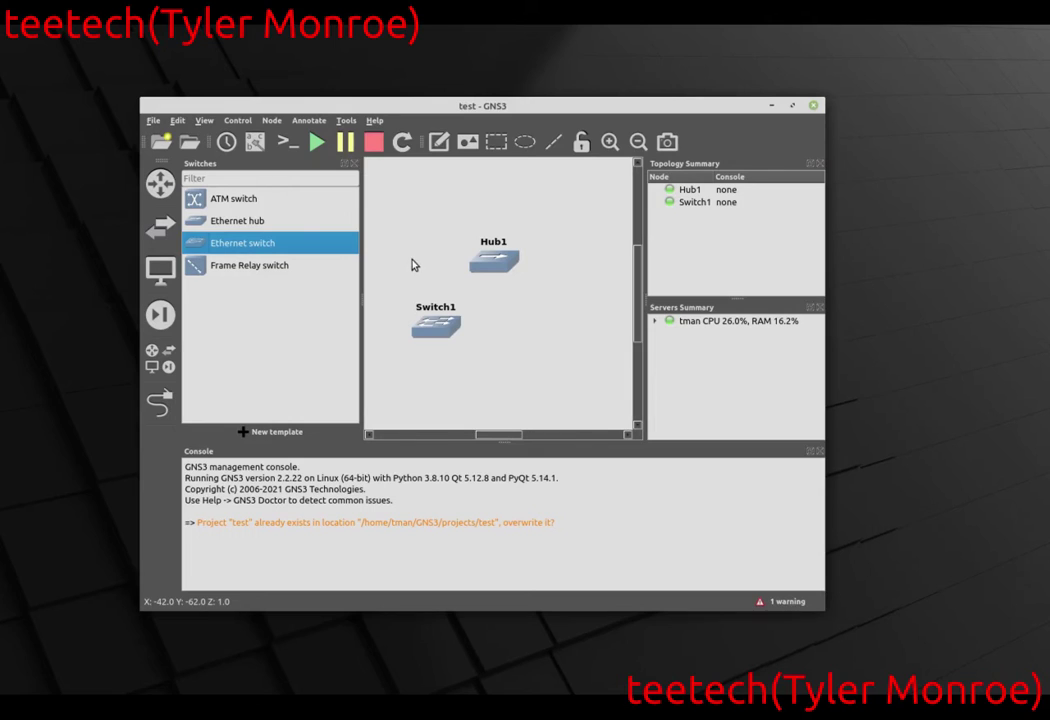
left_click(160, 228)
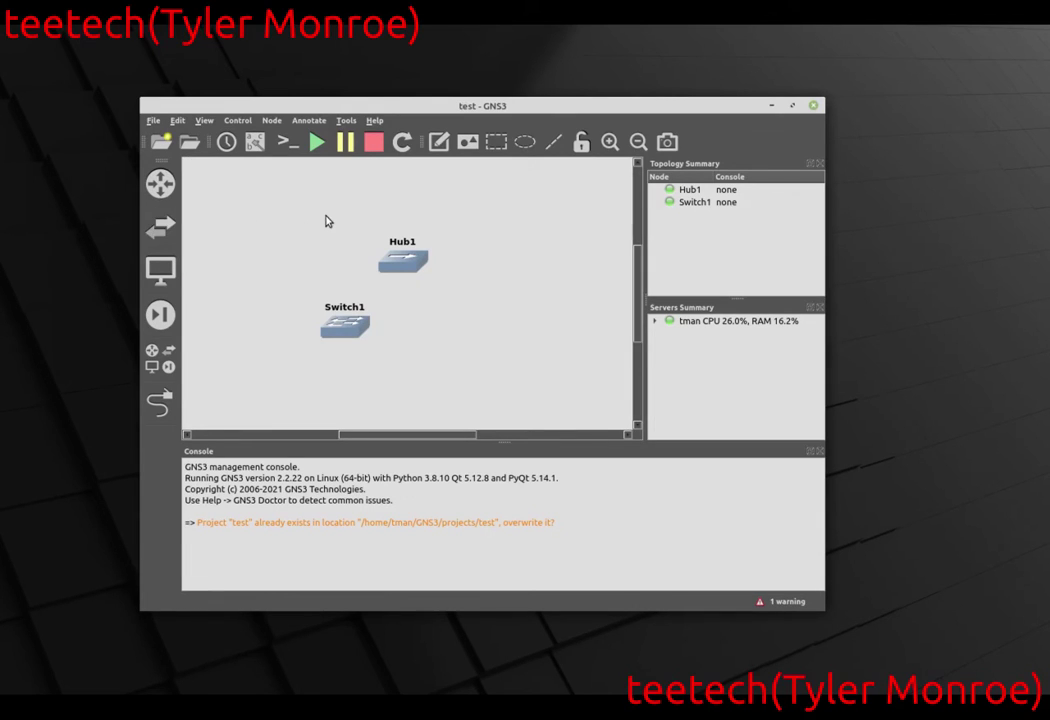
left_click_drag(271, 190, 446, 347)
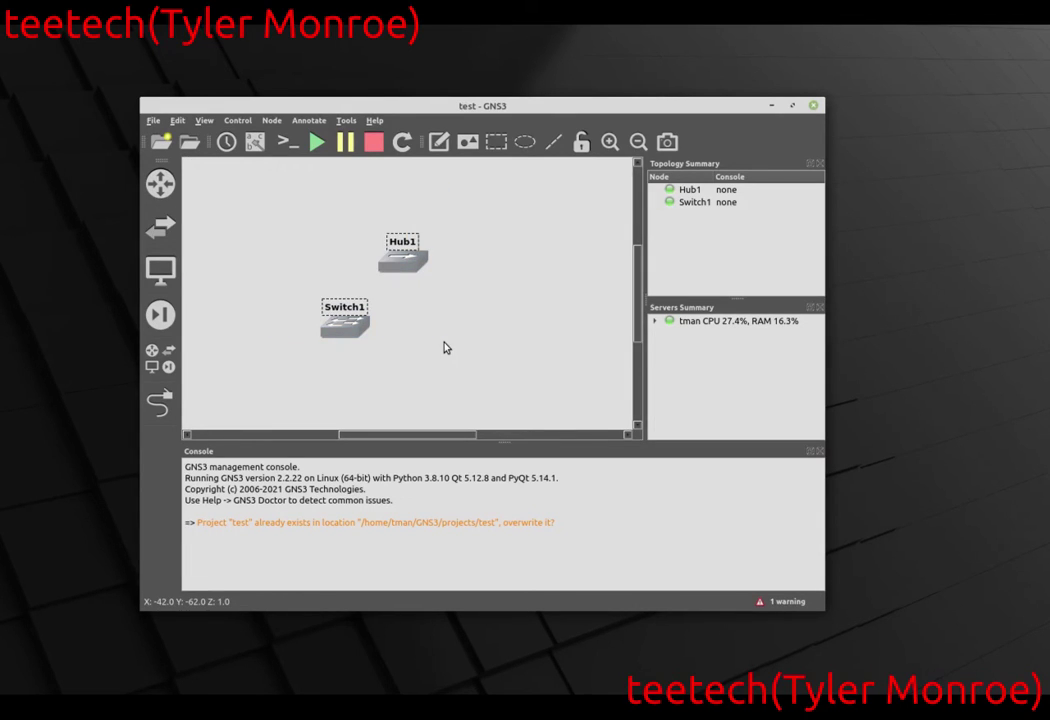
key("Delete")
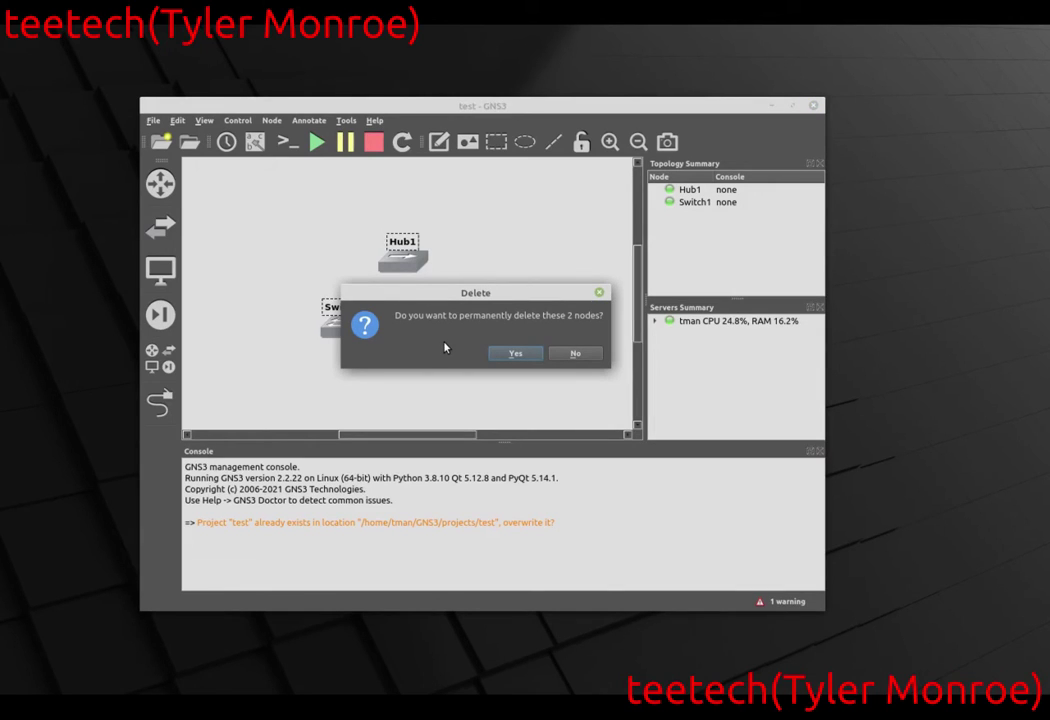
key("Return")
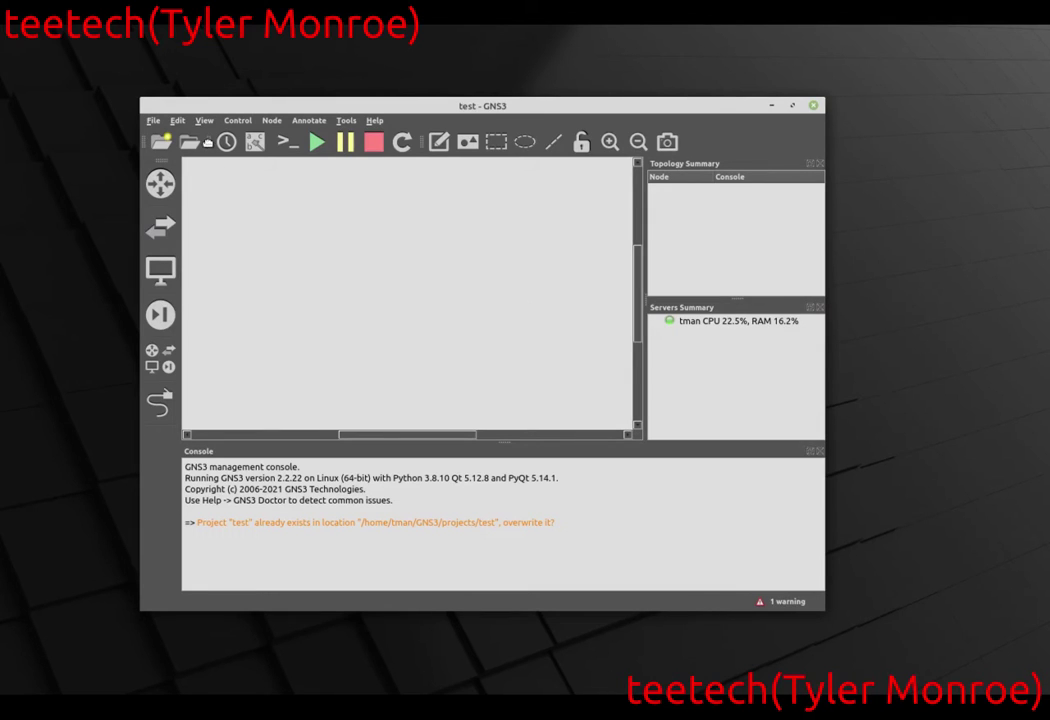
Open Edit > Preferences on the QEMU > Qemu VMs templates page.
left_click(177, 120)
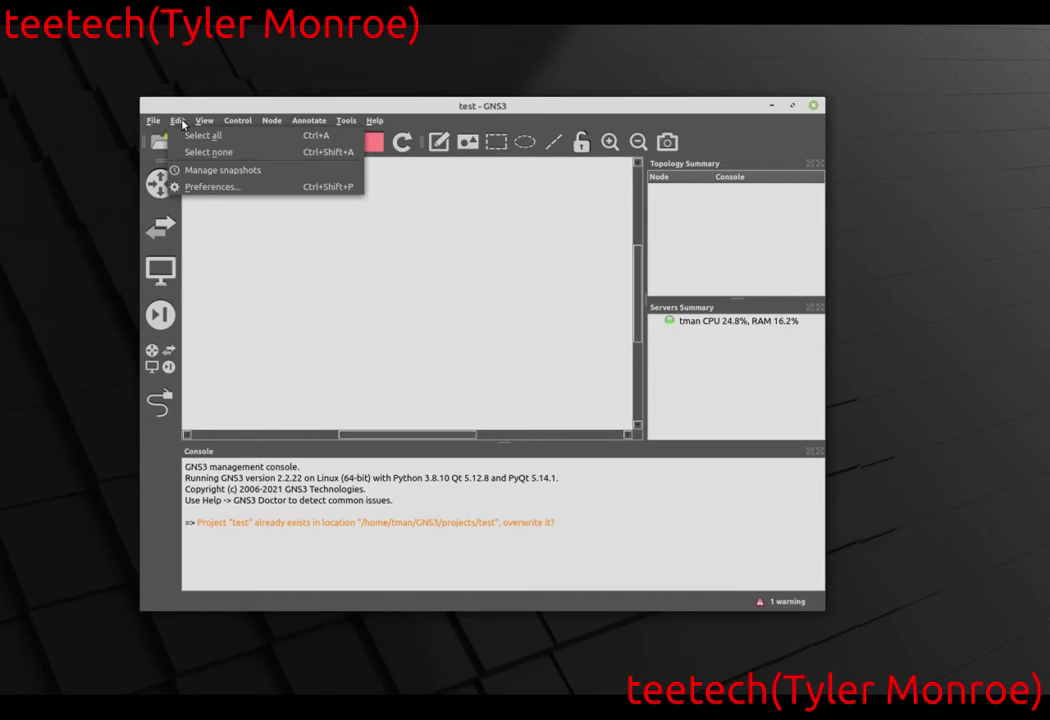
left_click(237, 188)
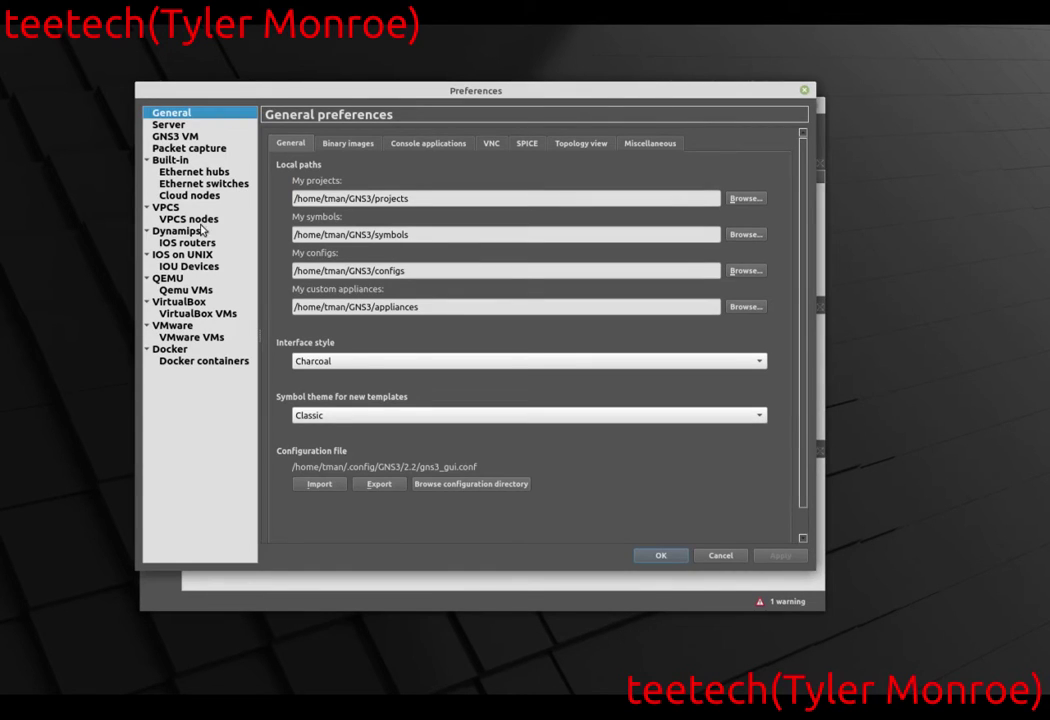
left_click(203, 291)
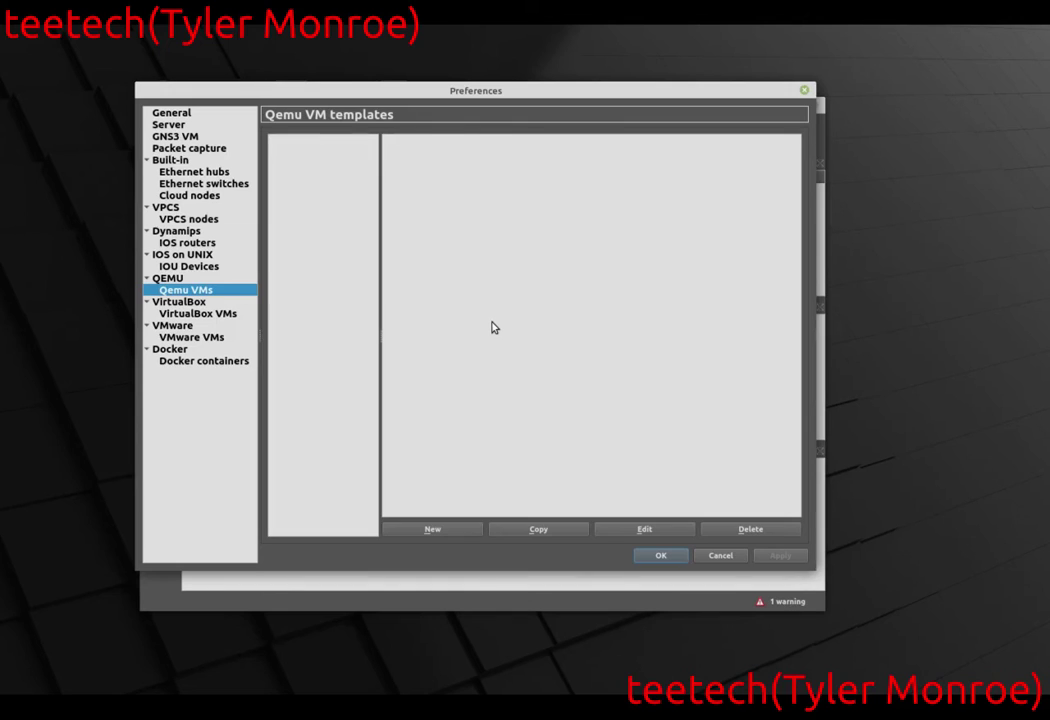
Create Qemu VM template 'test' with 256 MB RAM, telnet console and the EXOS-VM_v31.1.1.3.qcow2 disk.
left_click(455, 532)
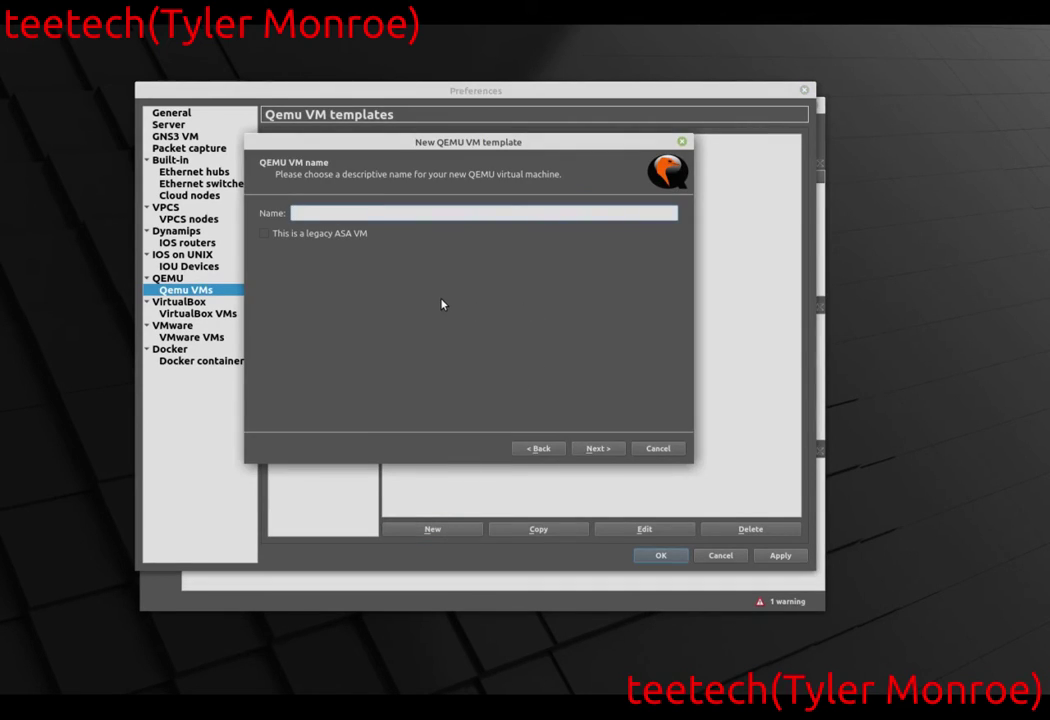
type("test")
left_click(598, 448)
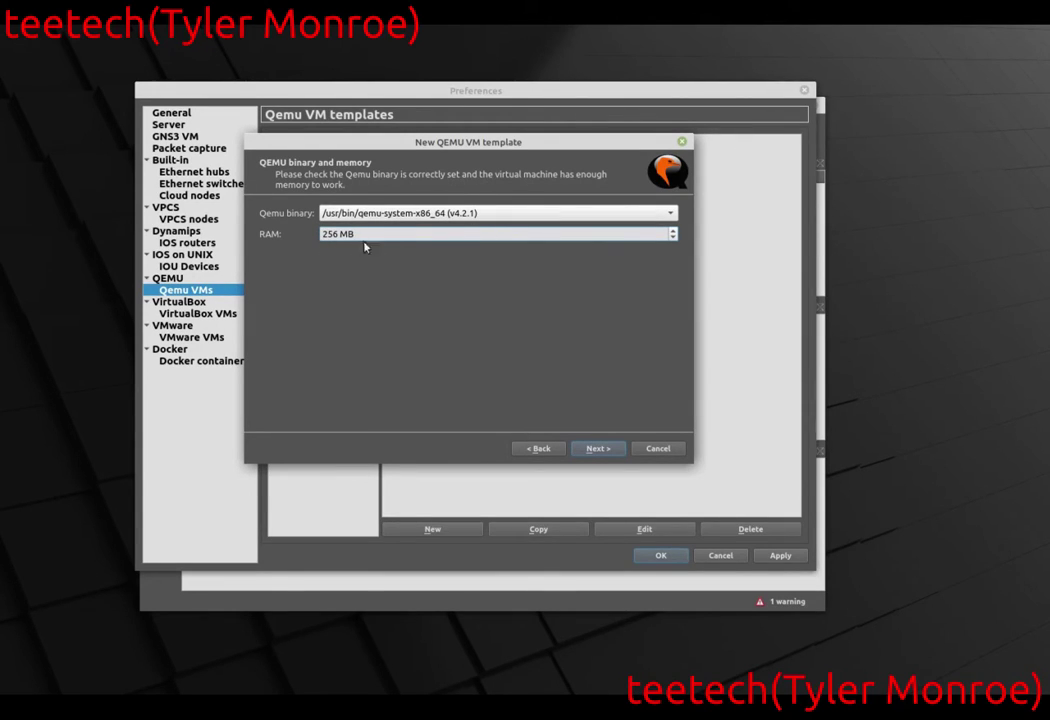
left_click(609, 452)
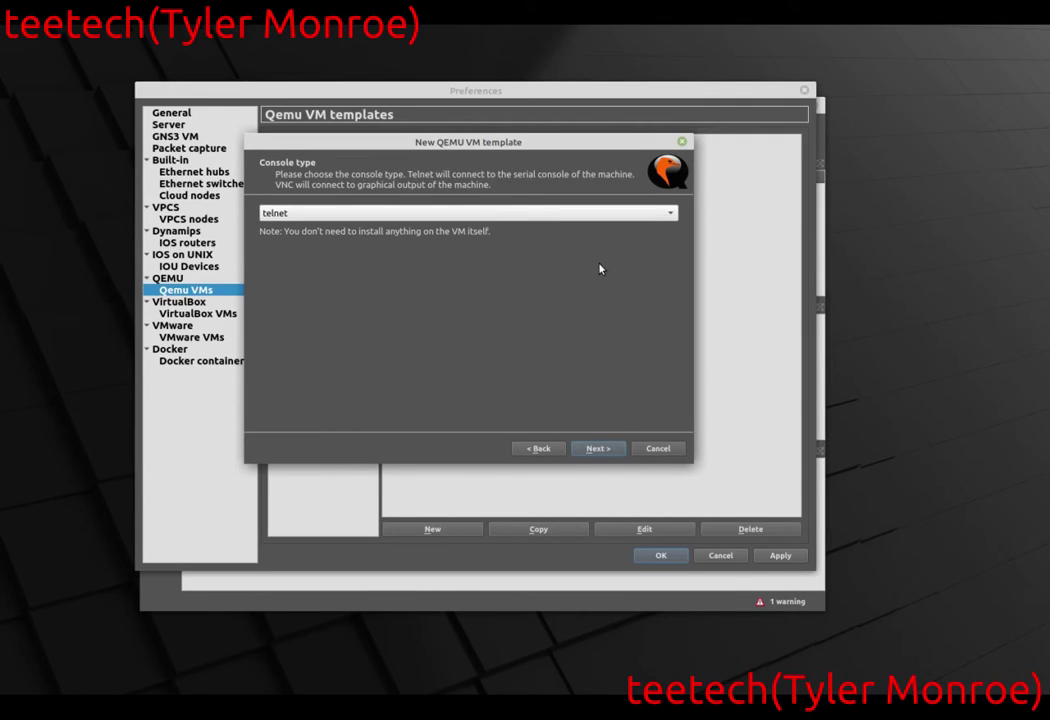
left_click(599, 449)
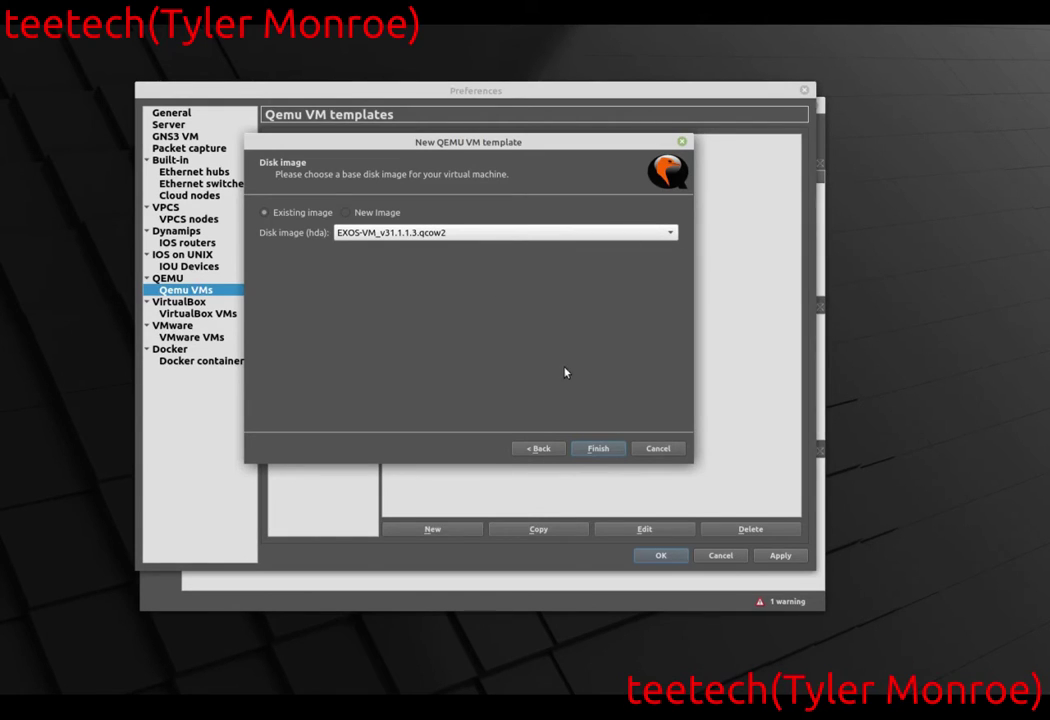
left_click(604, 449)
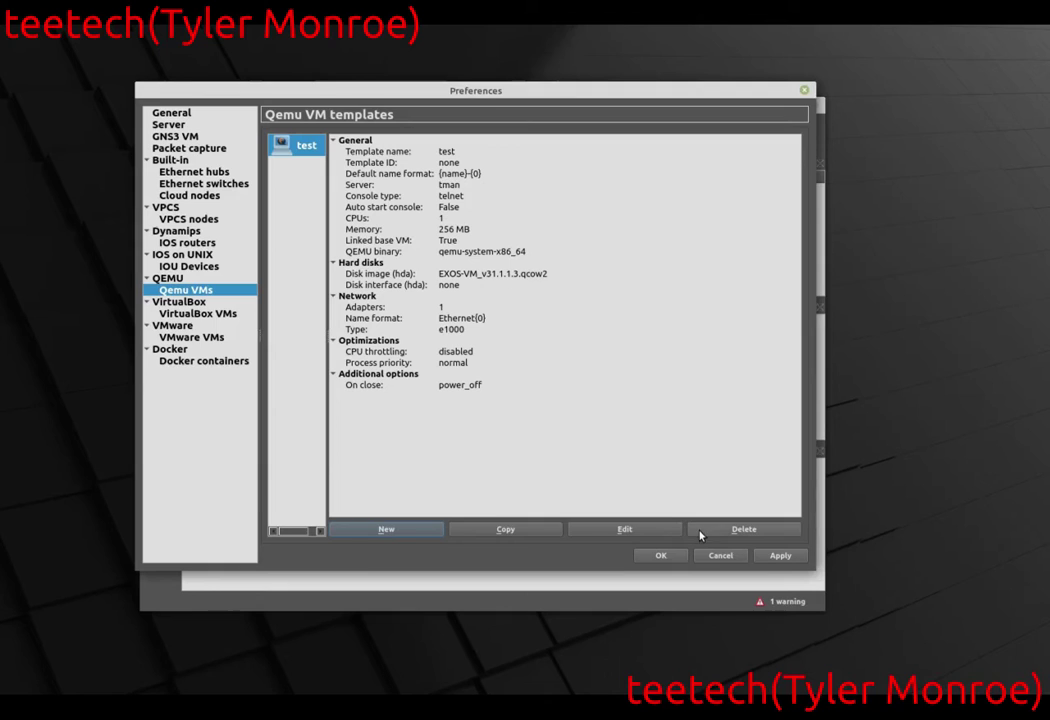
left_click(668, 556)
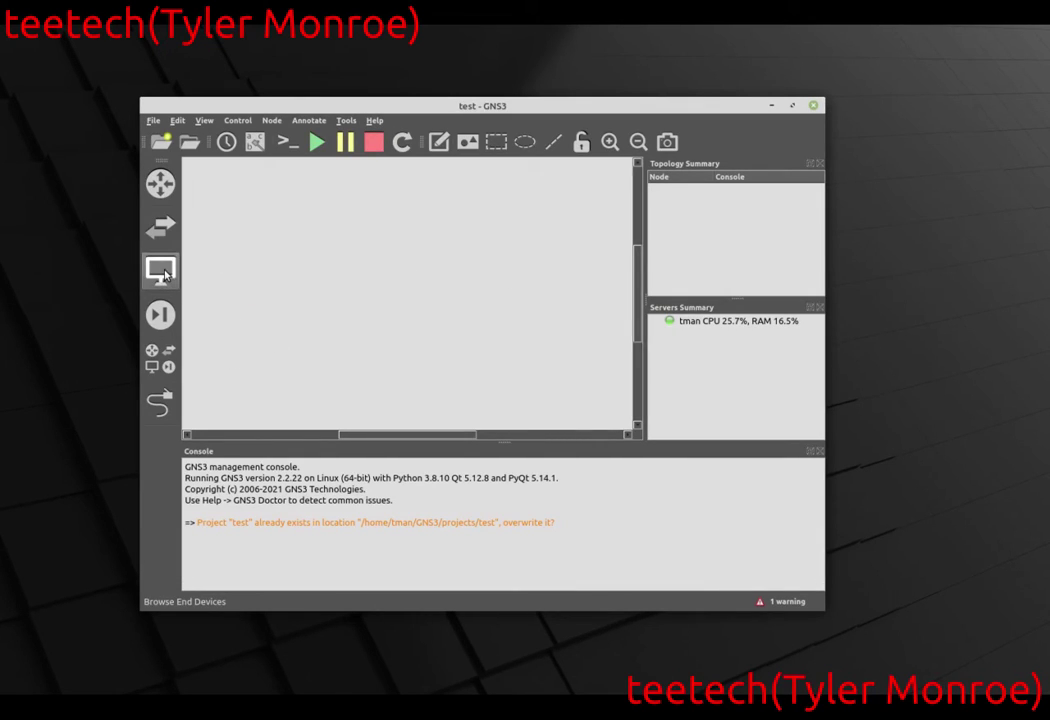
Add a test-1 node from the test end-device template to the canvas.
left_click(163, 272)
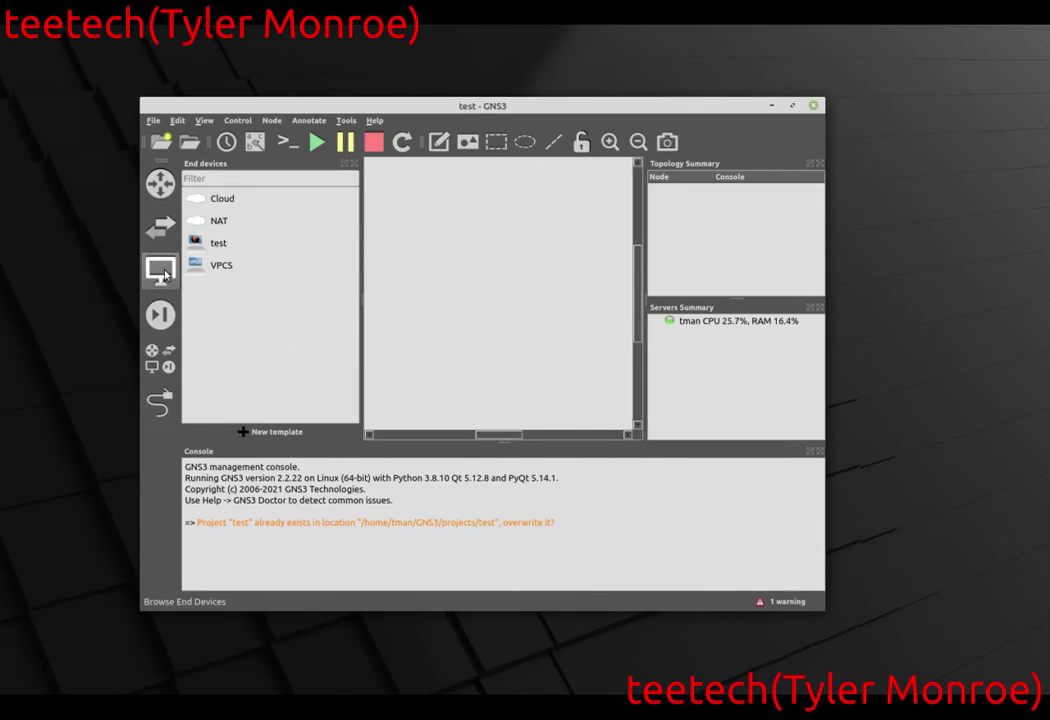
left_click(227, 247)
left_click_drag(227, 247, 462, 255)
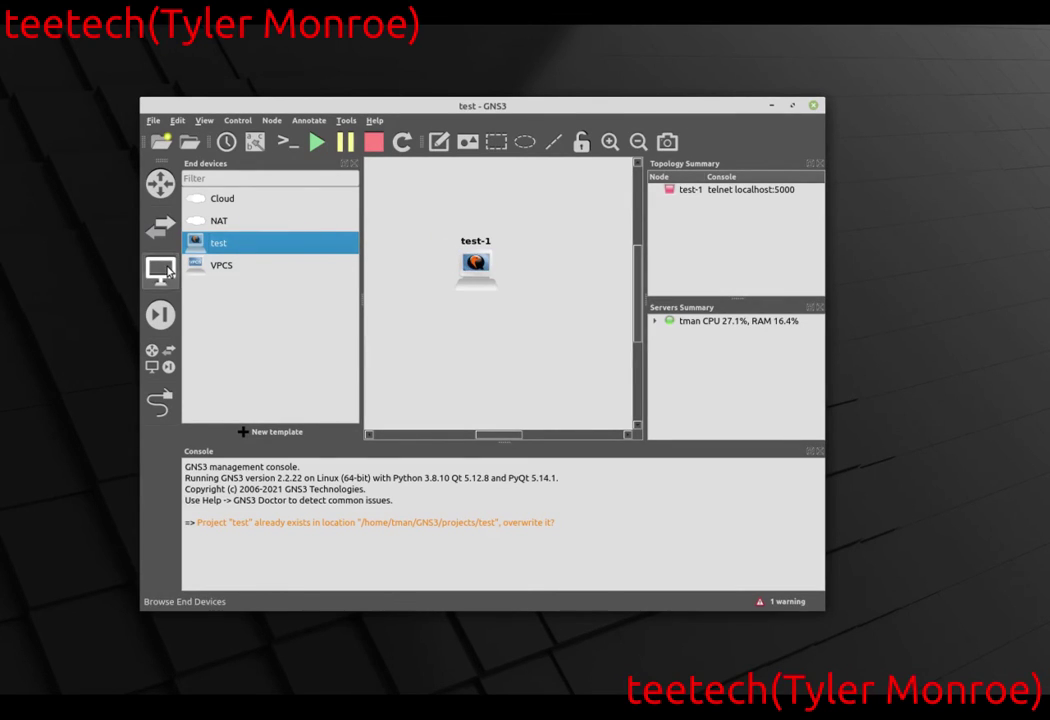
left_click(160, 270)
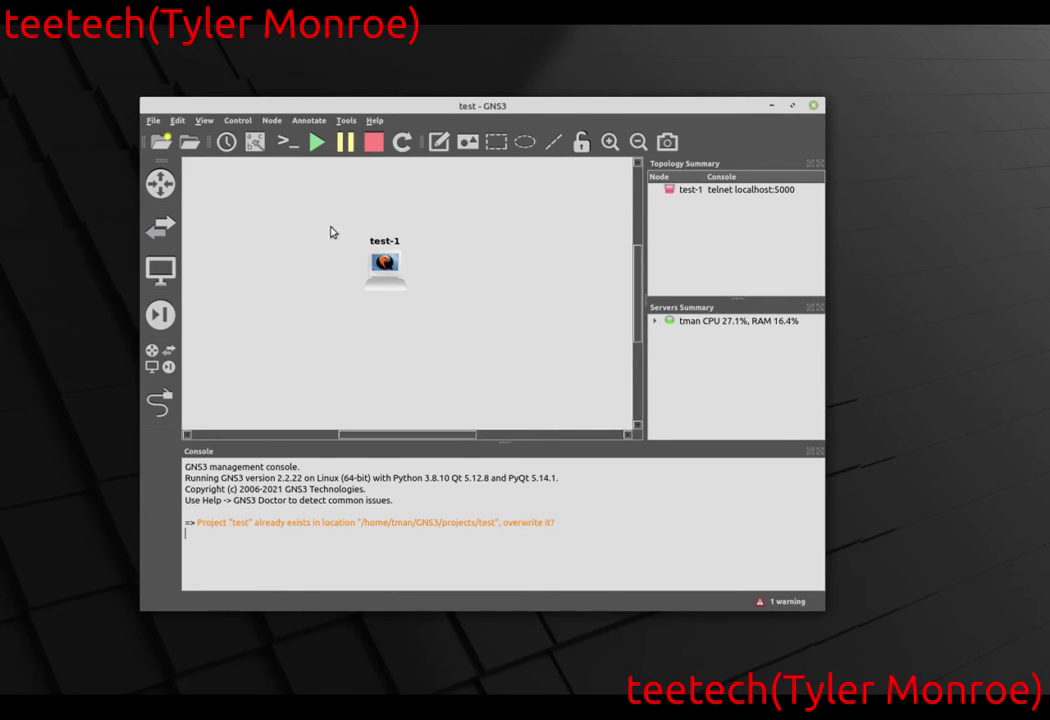
Start all devices in the project, confirming the prompt with Yes.
left_click(316, 142)
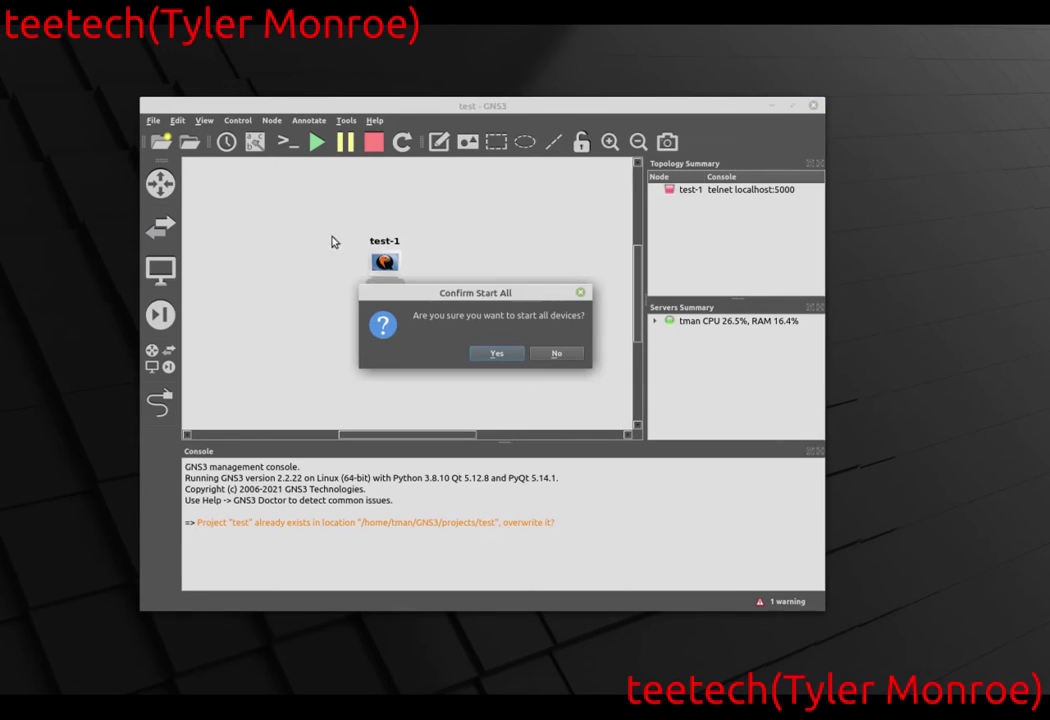
left_click(497, 353)
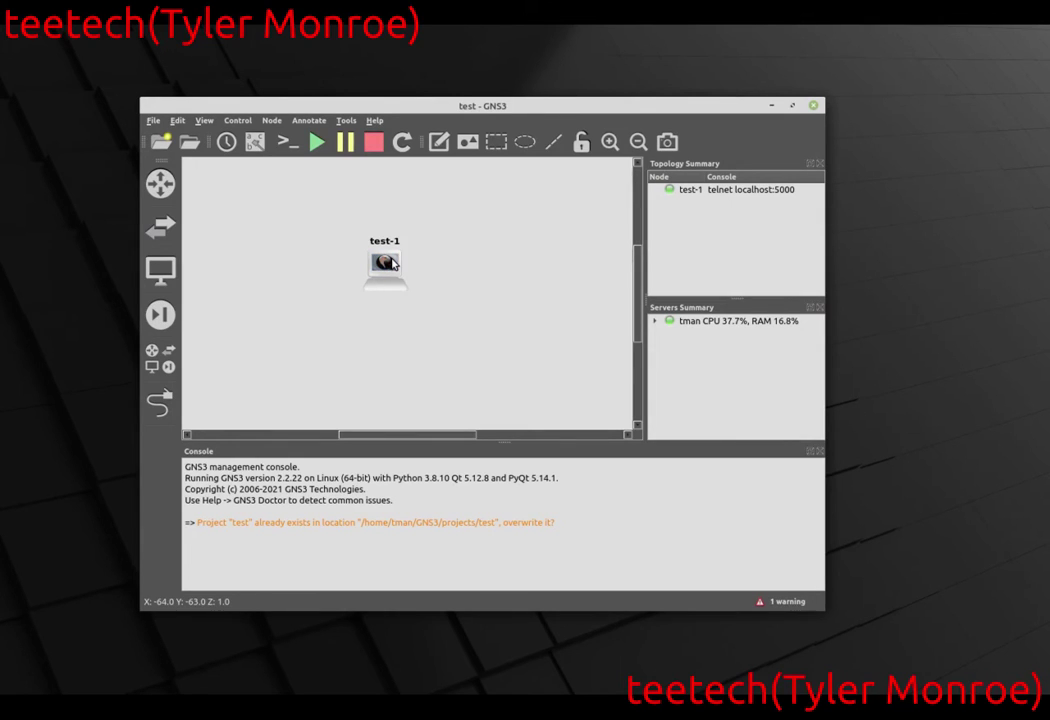
mouse_move(393, 263)
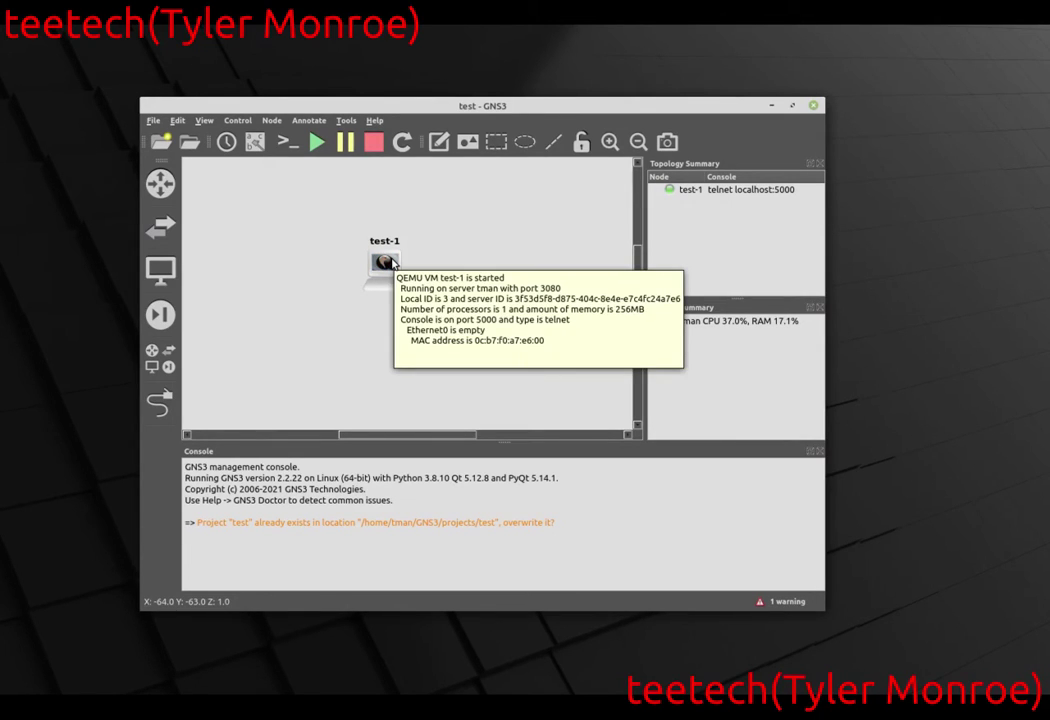
Try opening test-1's console, which fails because xterm is missing, then open Preferences.
right_click(394, 264)
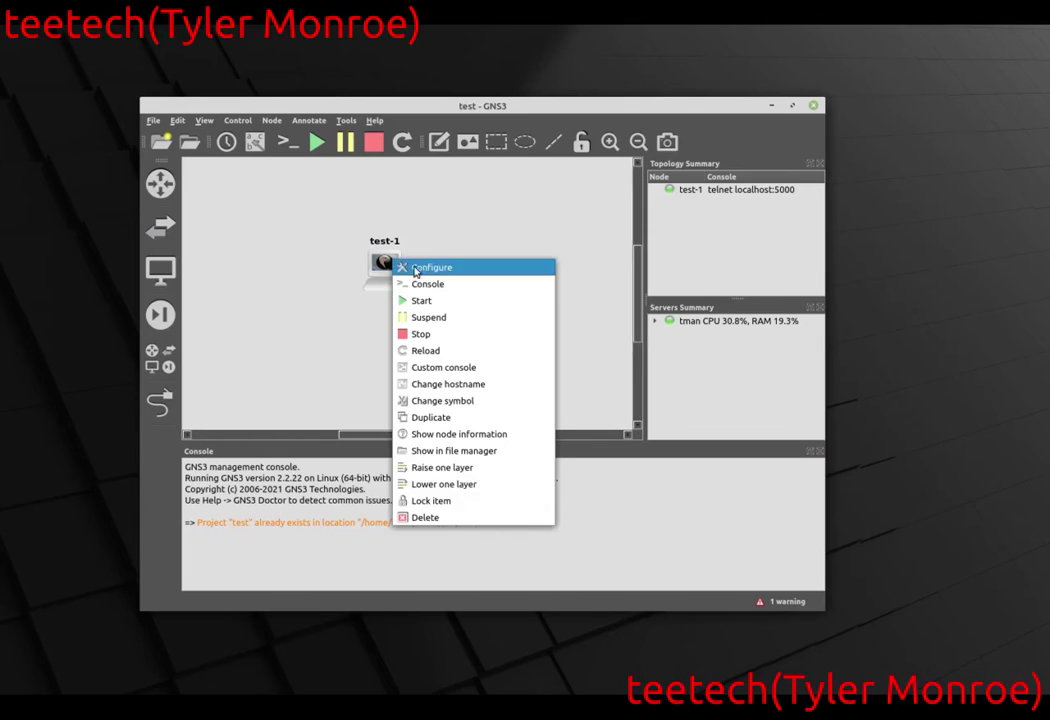
left_click(443, 285)
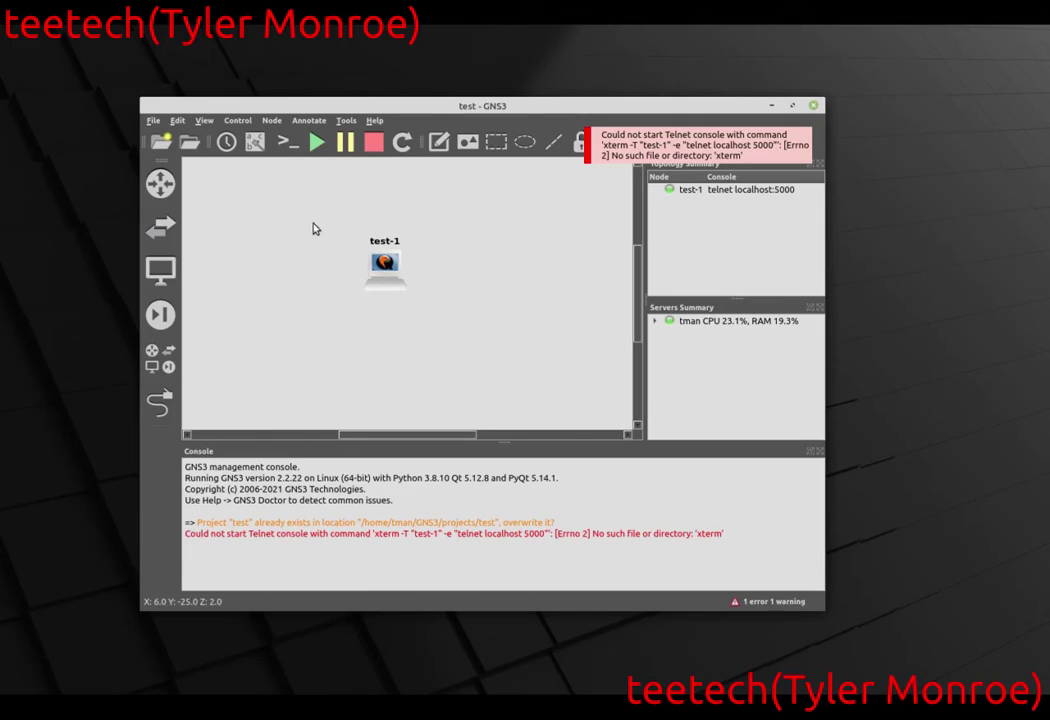
left_click(180, 122)
left_click(237, 190)
Replace the Telnet console command with the predefined Mate Terminal command and save the preferences.
left_click(438, 145)
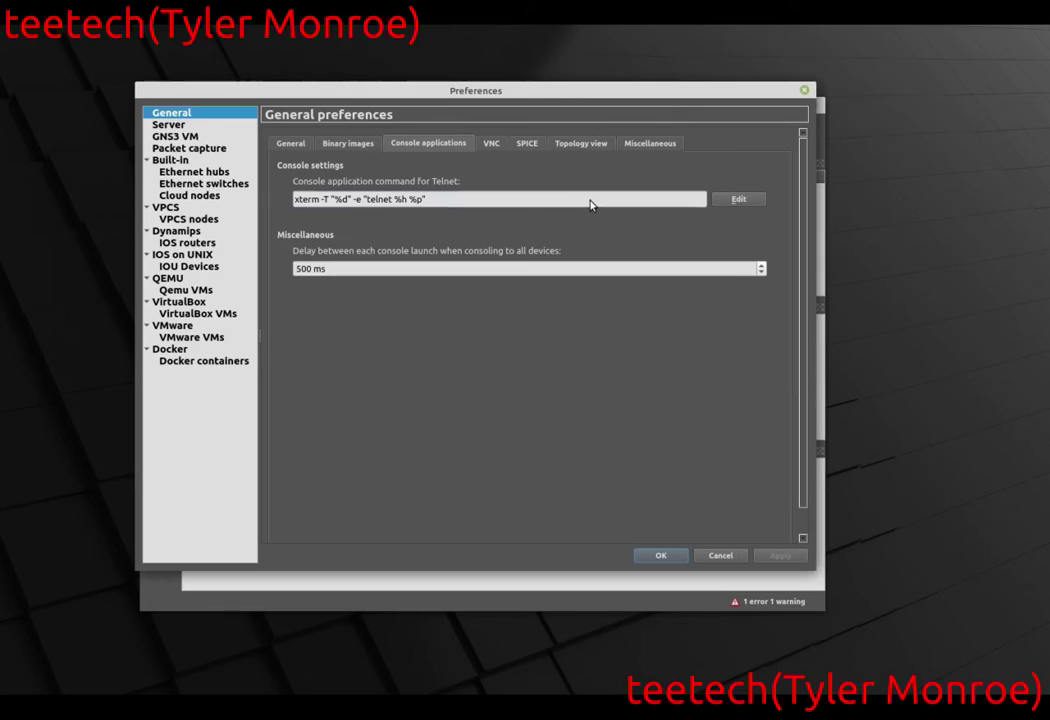
left_click(740, 204)
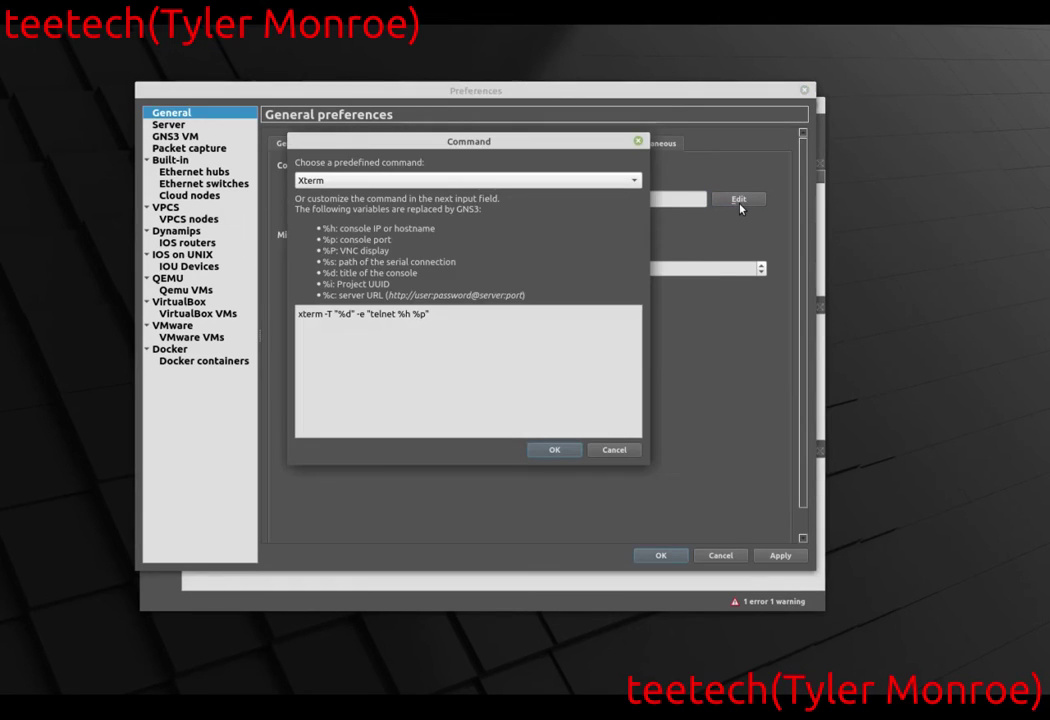
left_click(500, 181)
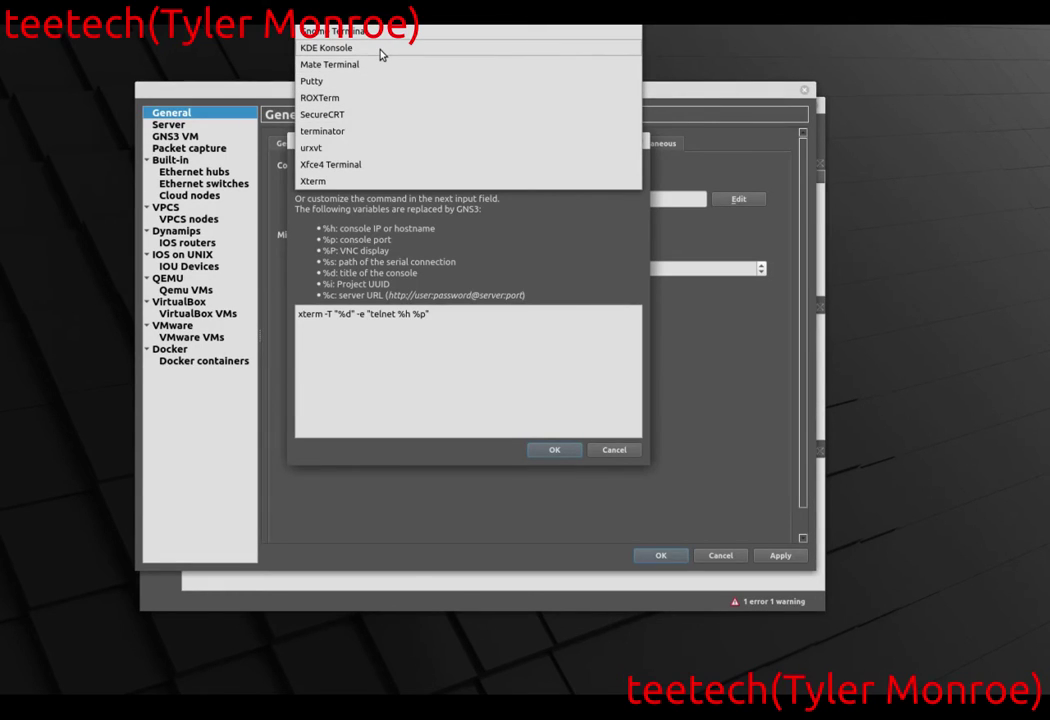
left_click(368, 66)
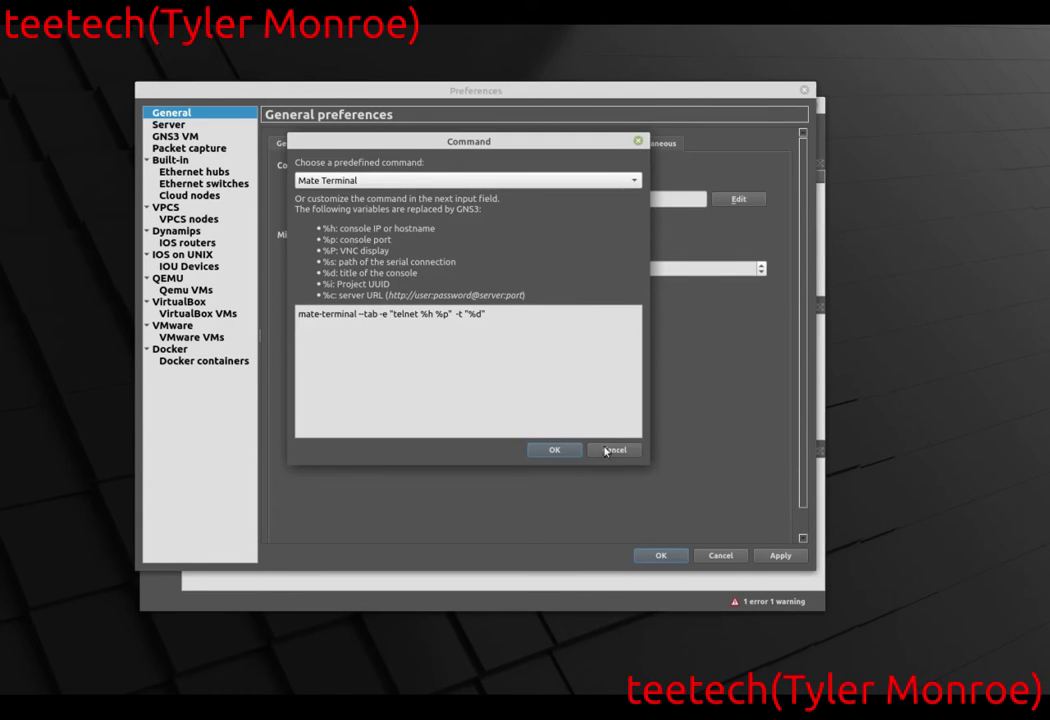
left_click(563, 455)
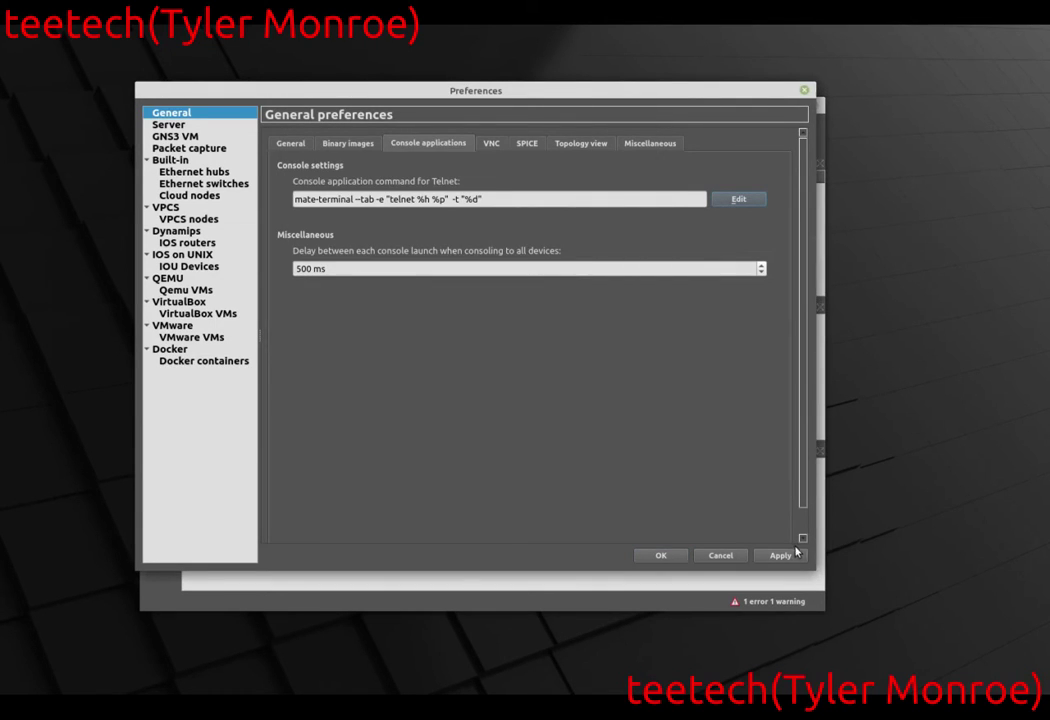
left_click(662, 556)
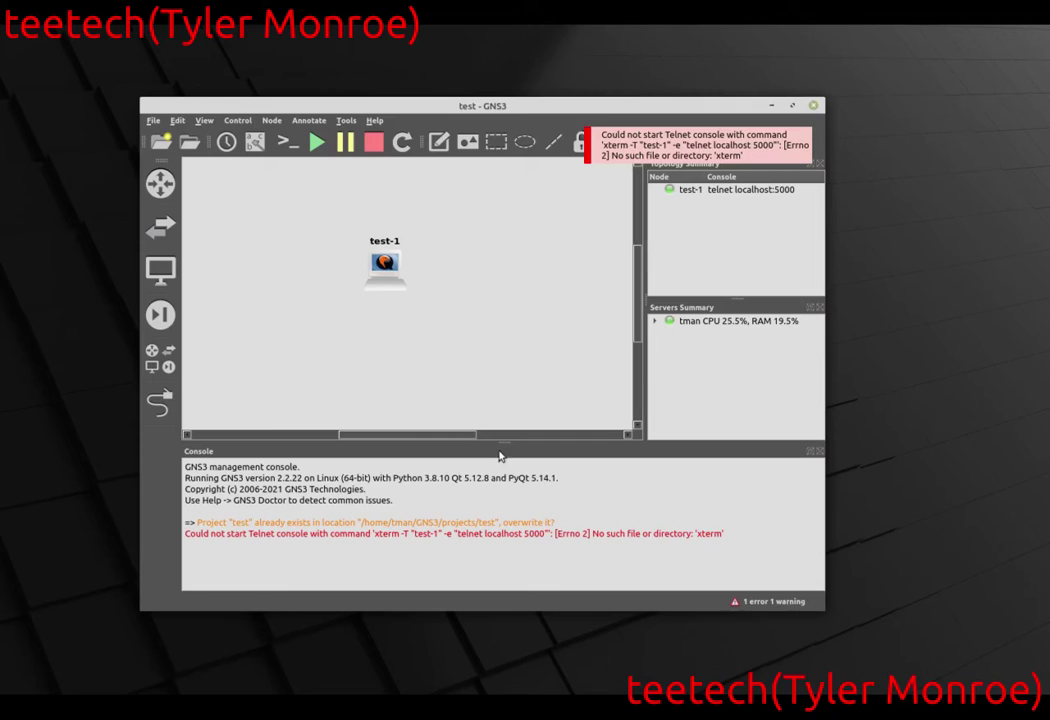
right_click(390, 267)
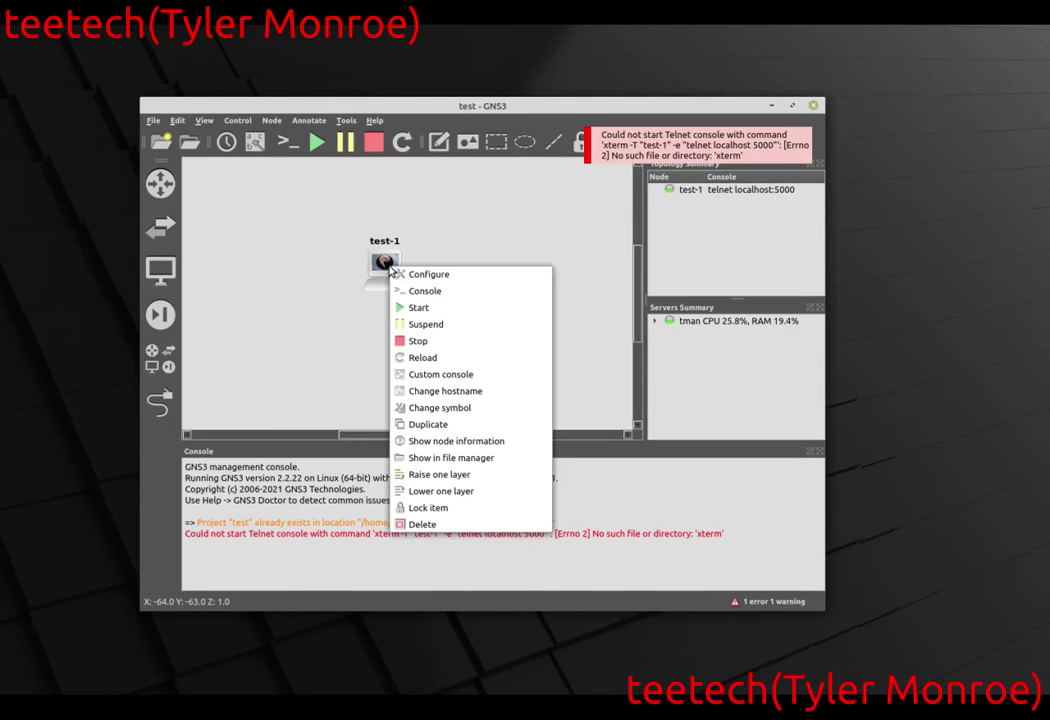
left_click(427, 291)
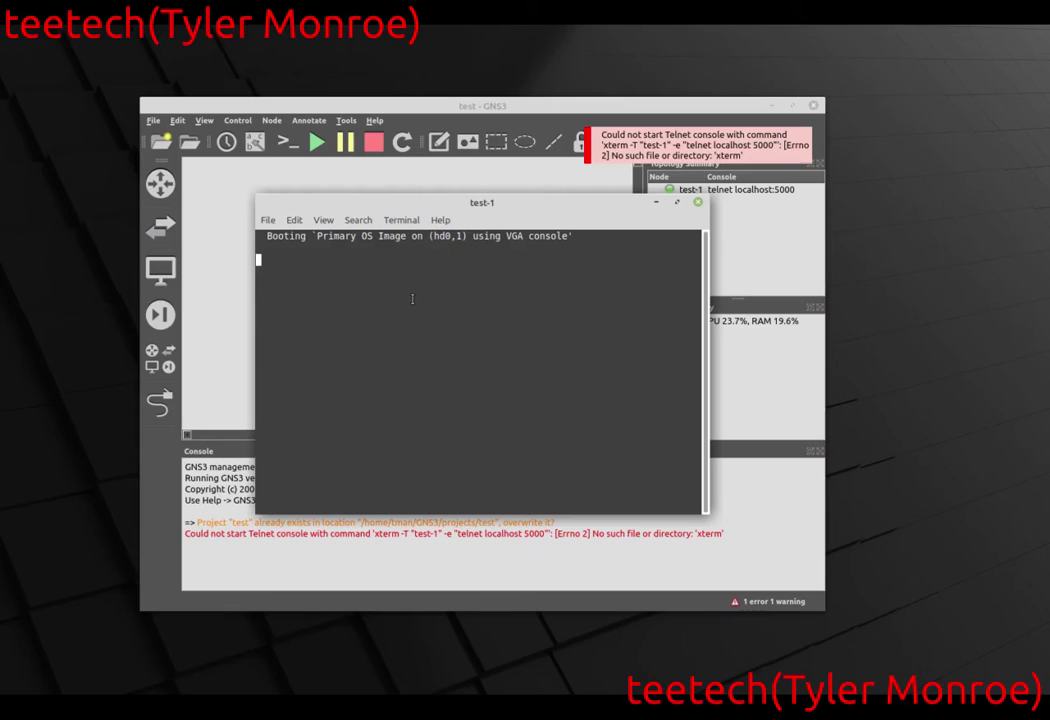
left_click(697, 204)
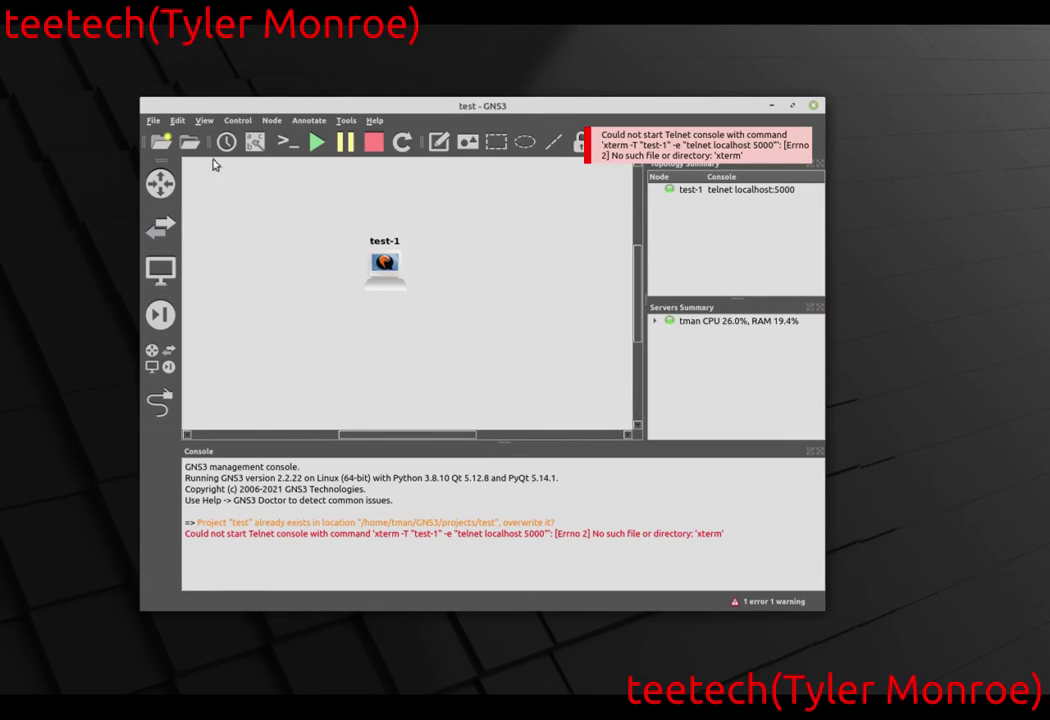
left_click(182, 123)
left_click(229, 212)
key("super")
type("virt")
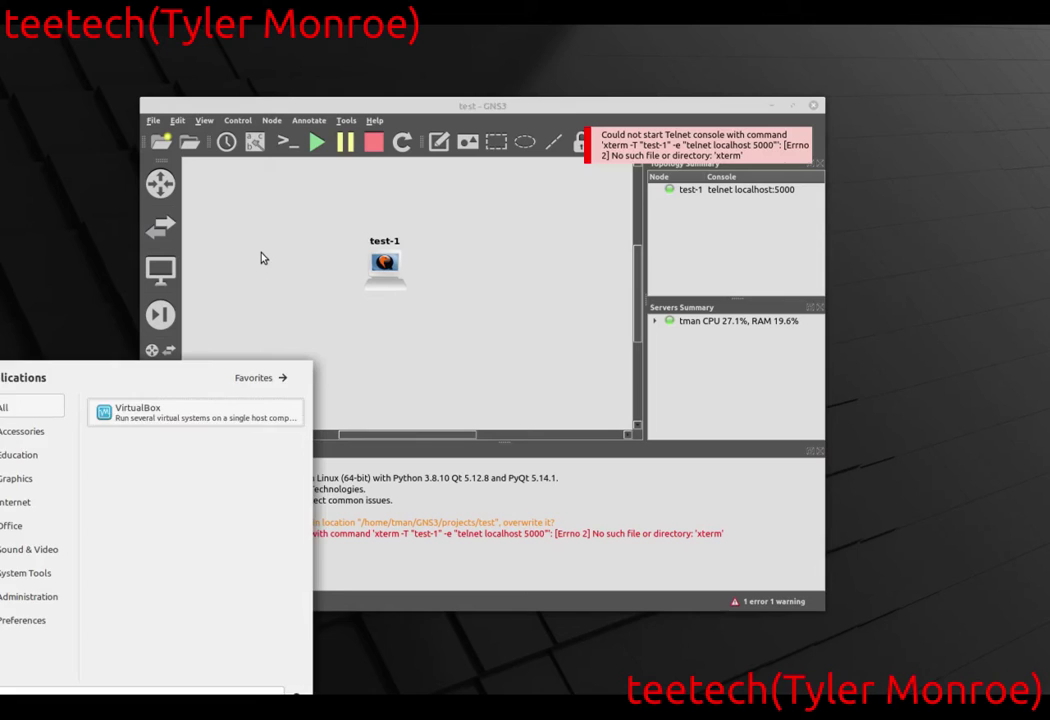
key("Return")
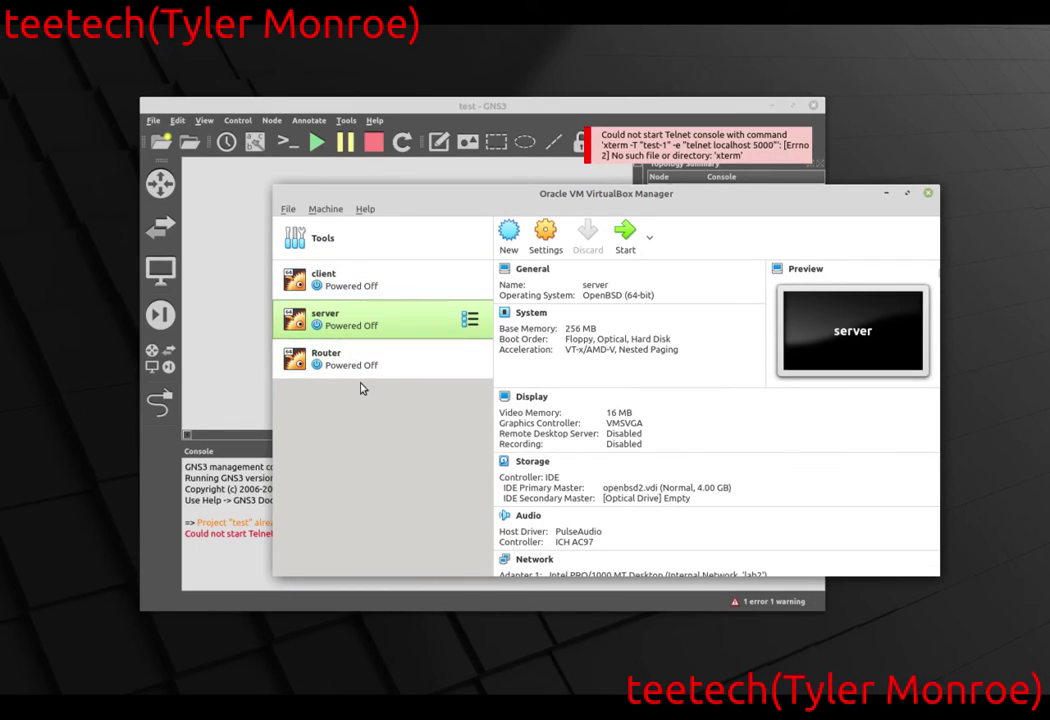
left_click(350, 362)
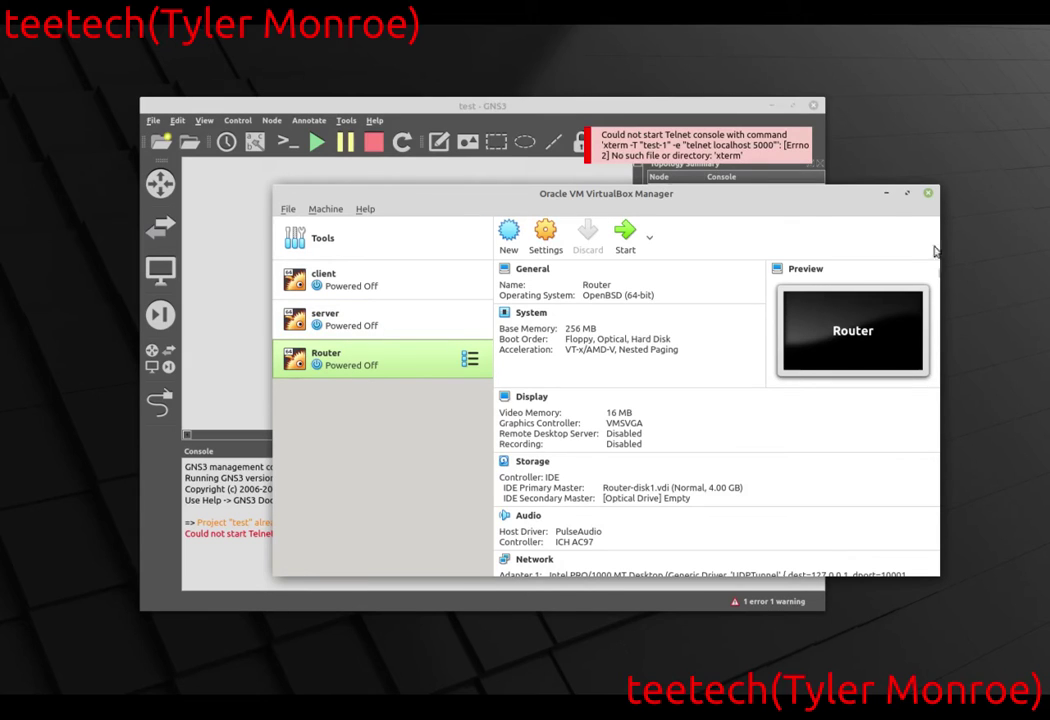
left_click(932, 193)
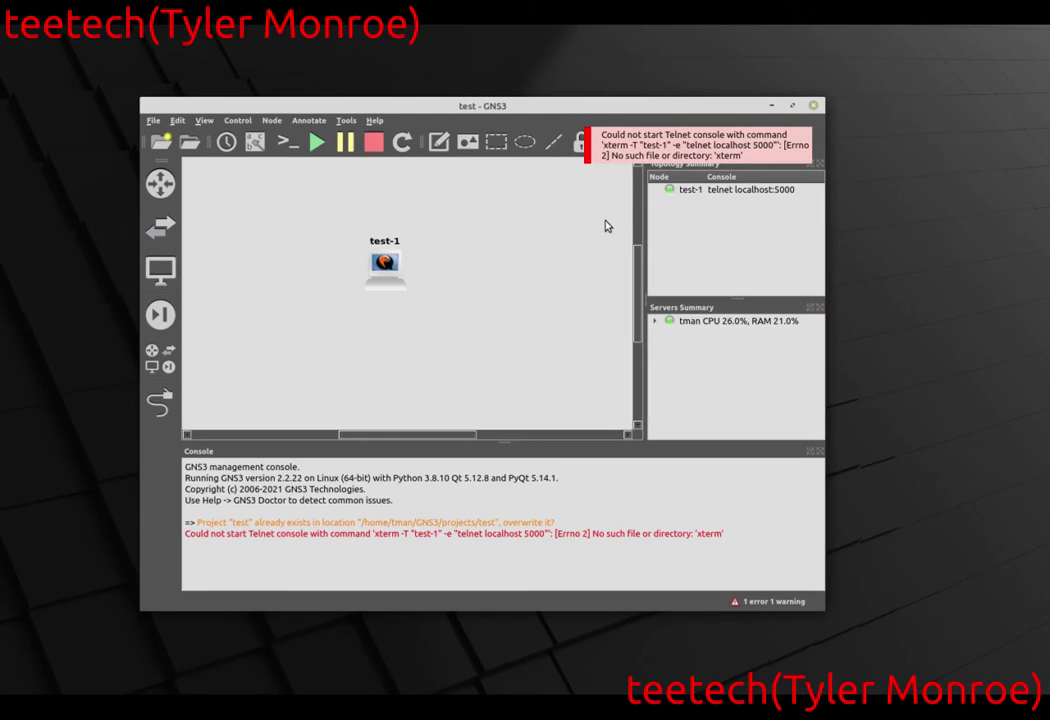
Create a VirtualBox VM template from the Router VM, with 256 MB RAM and one adapter.
left_click(177, 120)
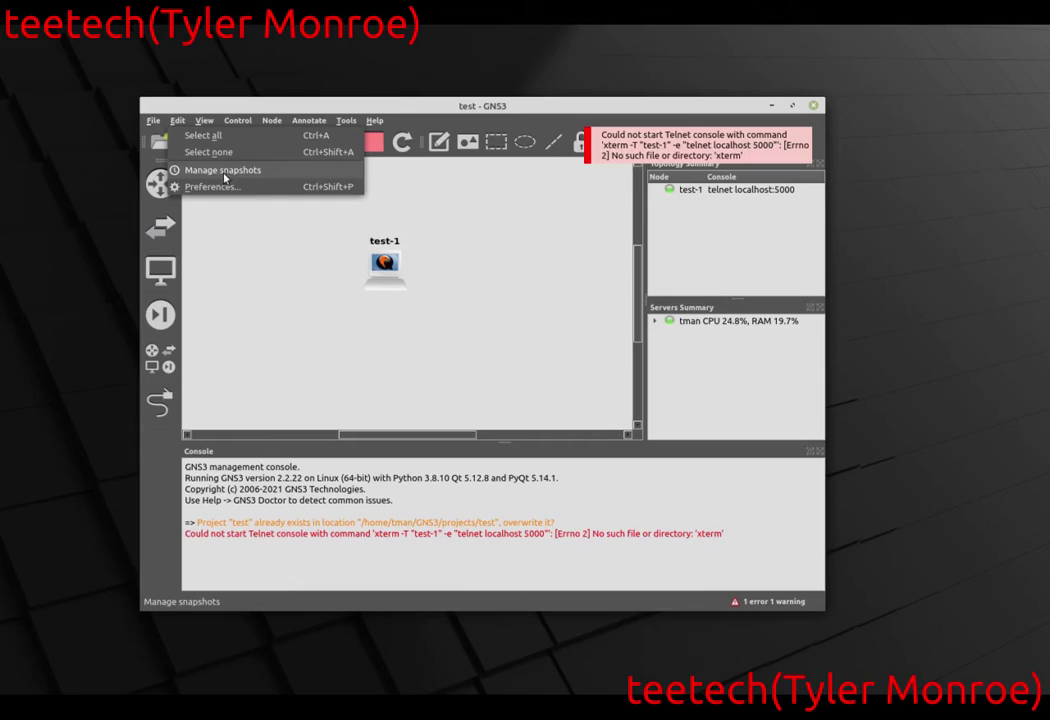
left_click(240, 194)
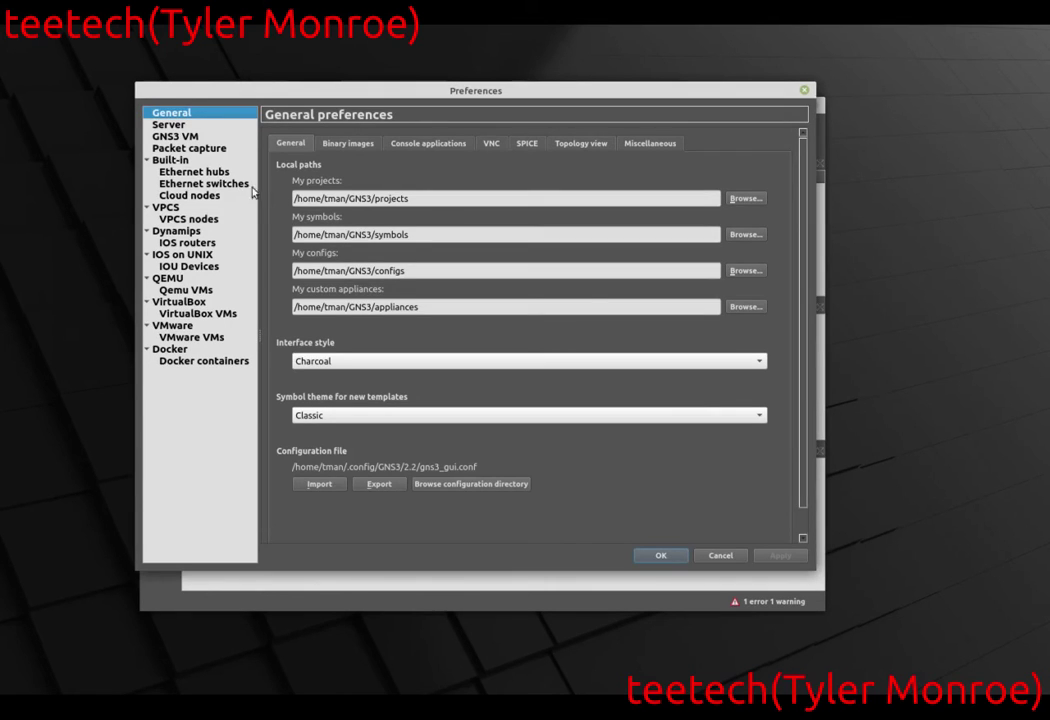
left_click(192, 318)
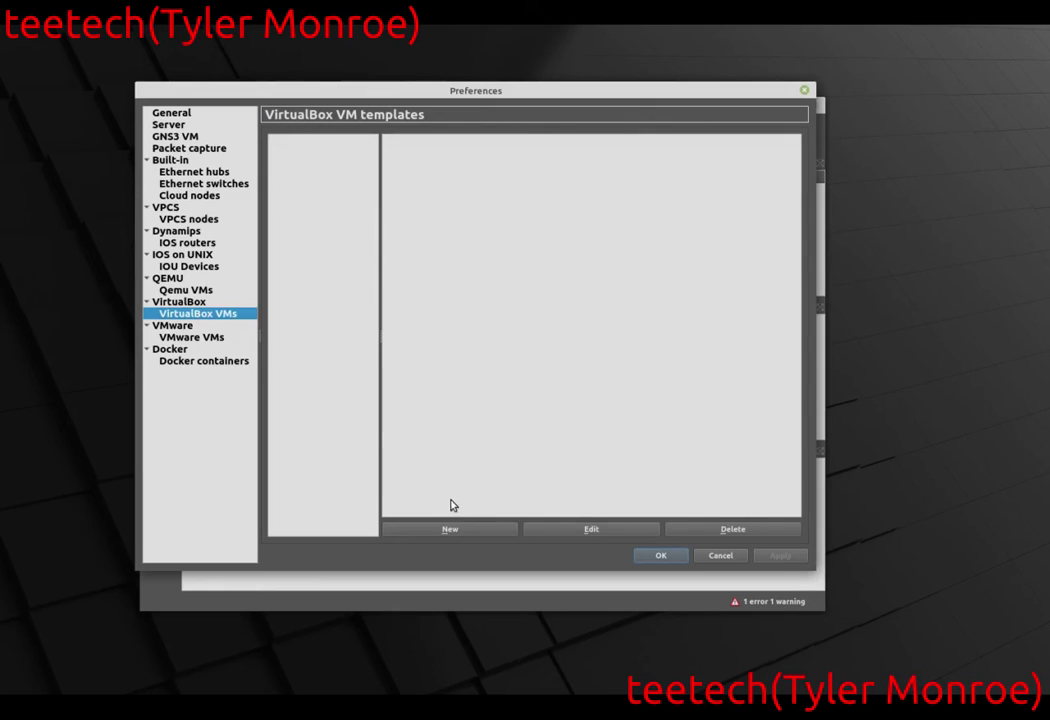
left_click(466, 533)
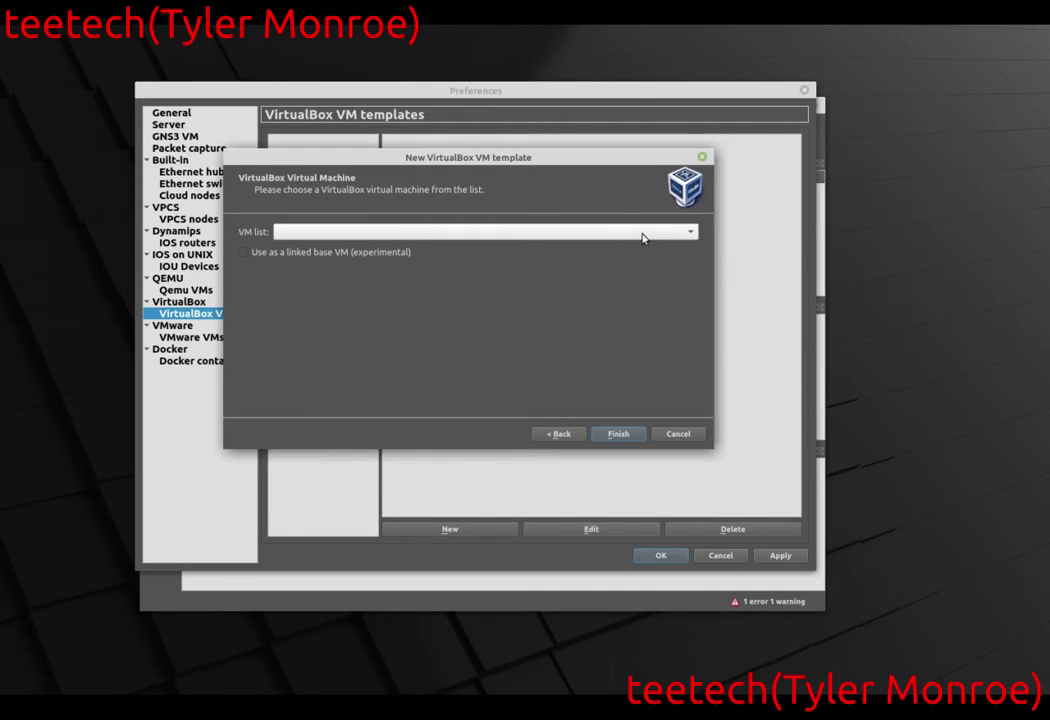
left_click(576, 234)
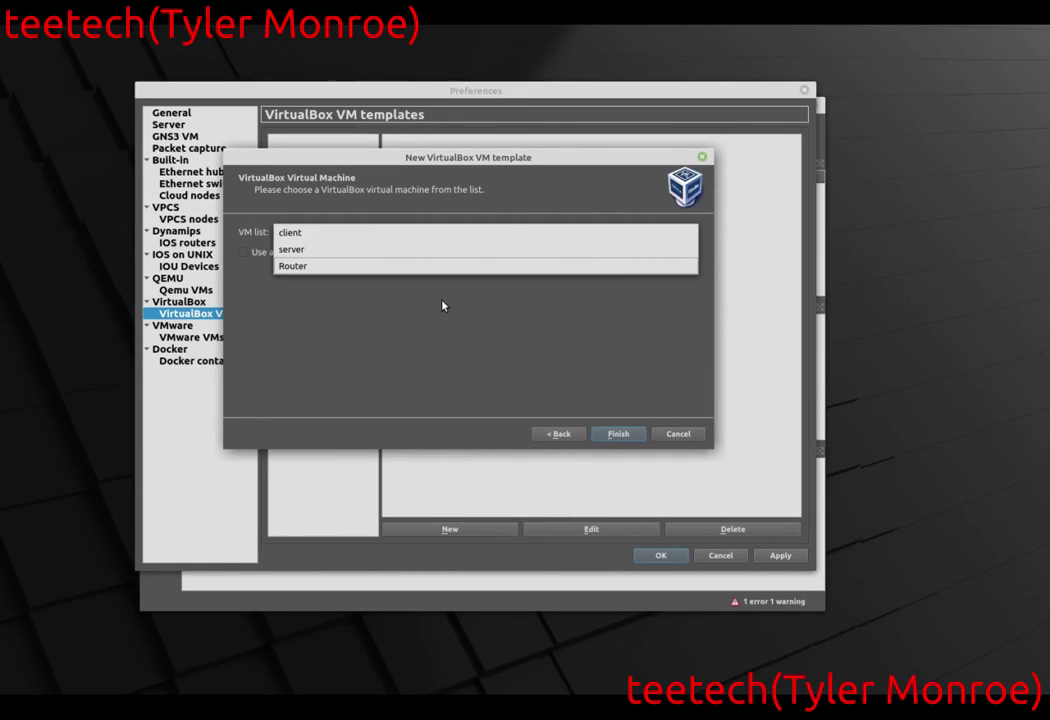
left_click(362, 272)
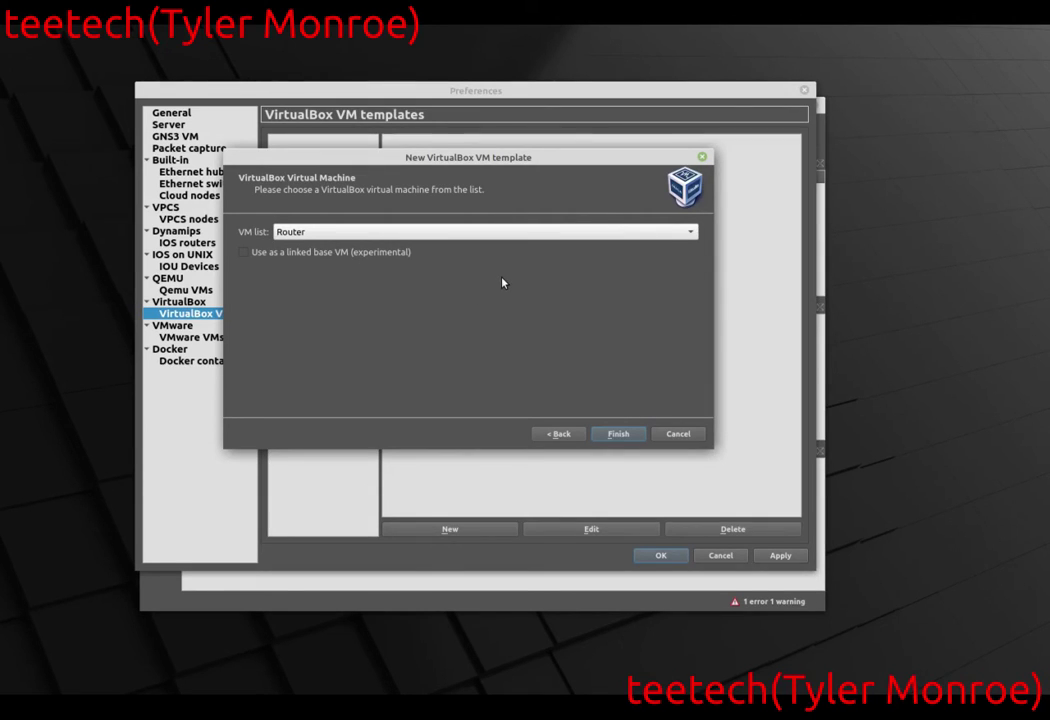
left_click(619, 434)
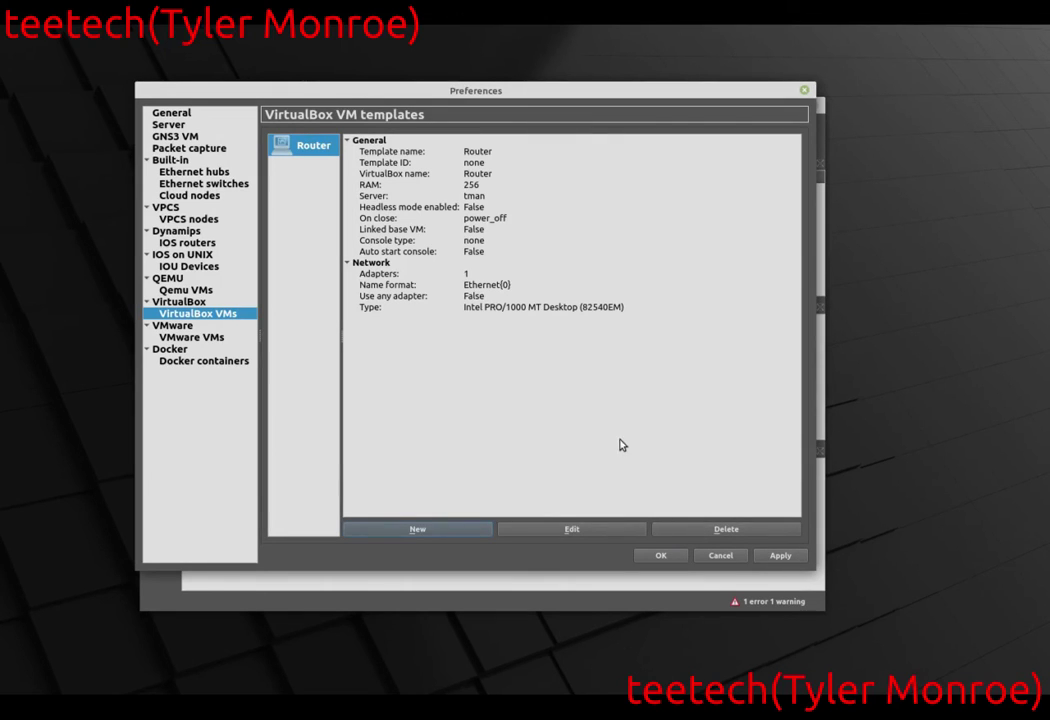
Review the Router template's network adapters, leaving one, then apply and close Preferences.
left_click(572, 530)
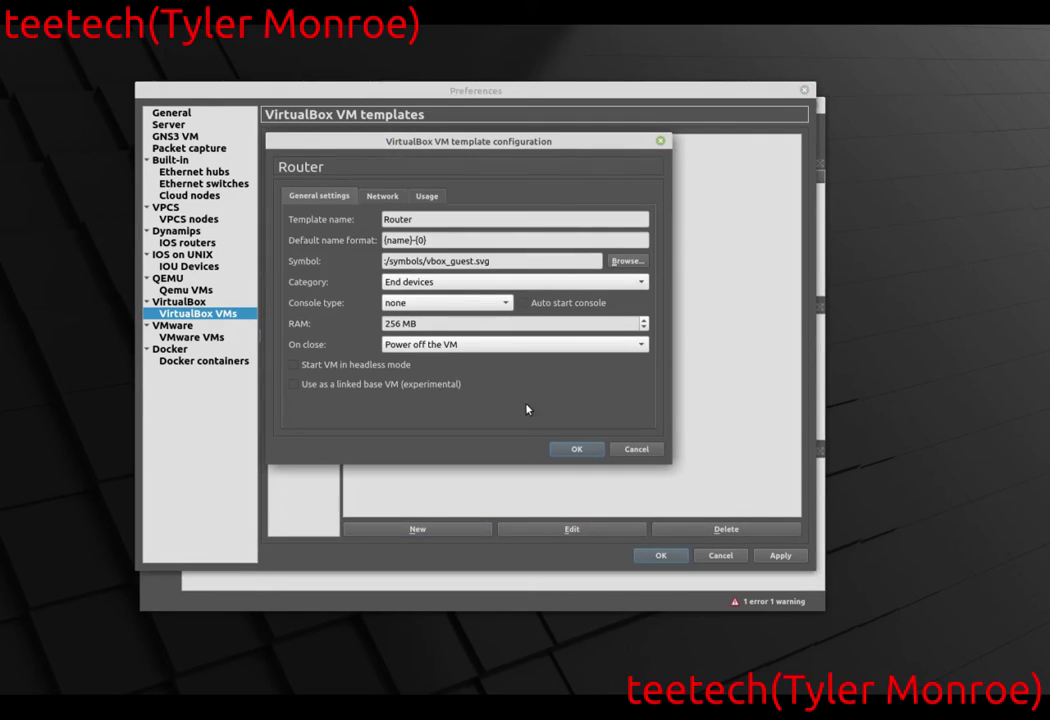
left_click(382, 196)
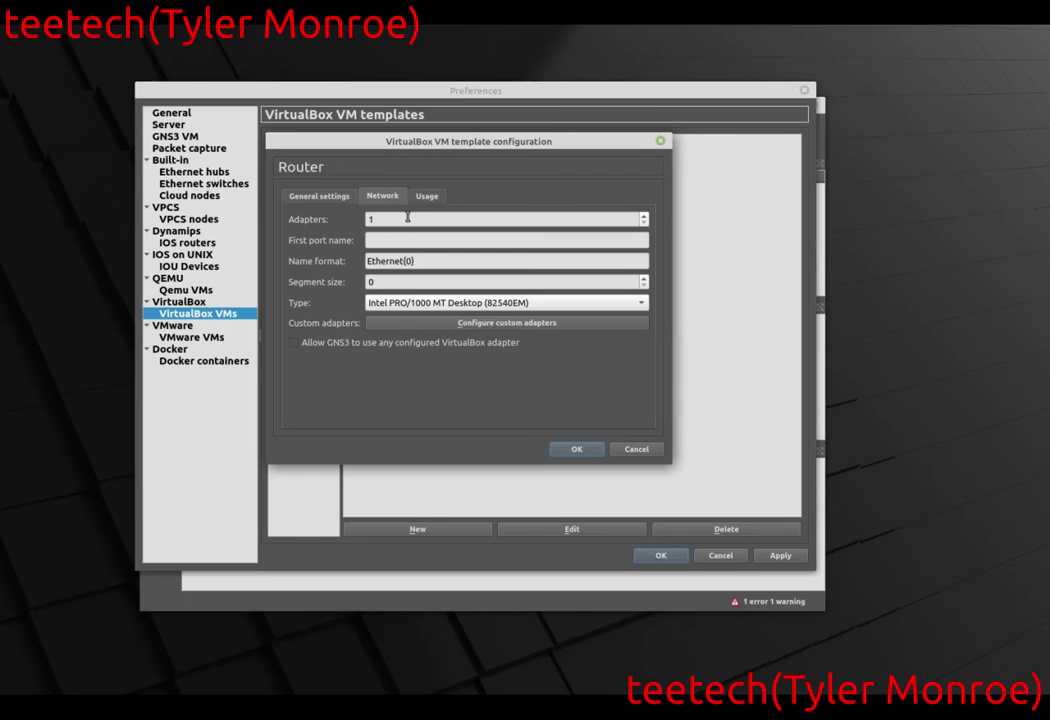
left_click(410, 218)
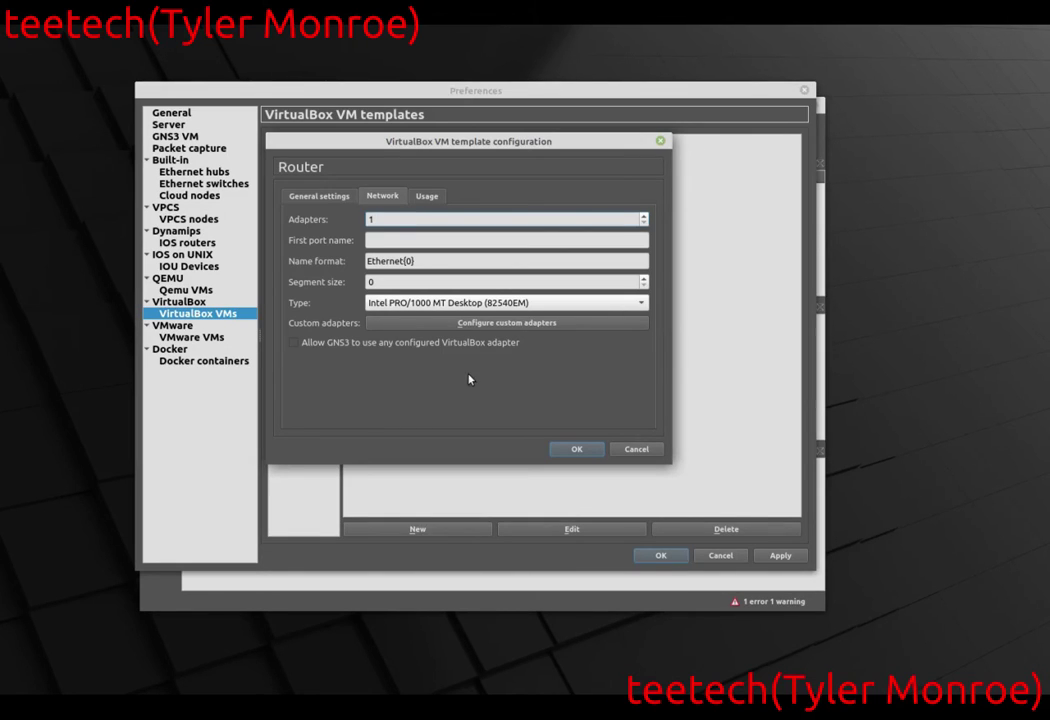
left_click(594, 451)
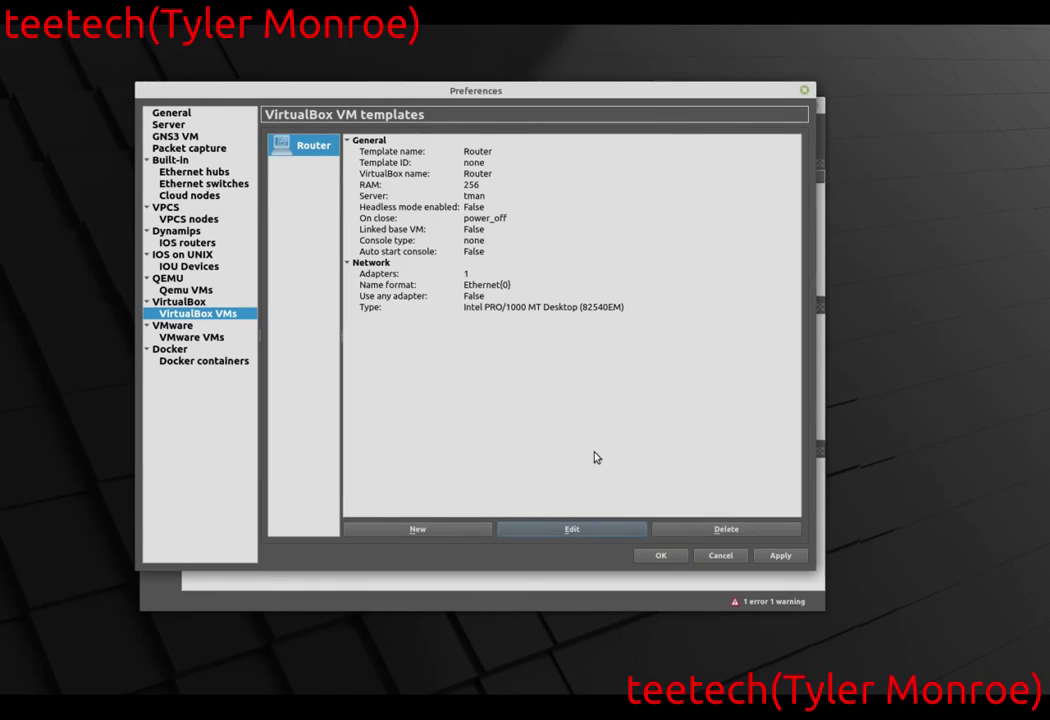
left_click(784, 556)
left_click(664, 555)
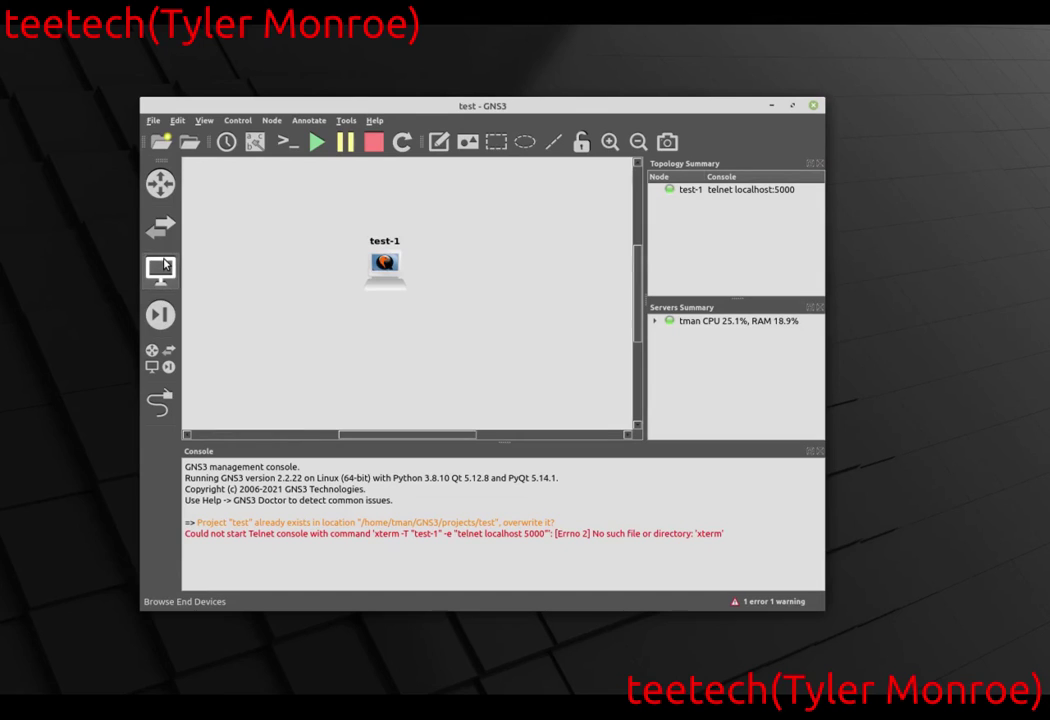
Move the Router VirtualBox template into the Routers category and apply the change.
left_click(162, 267)
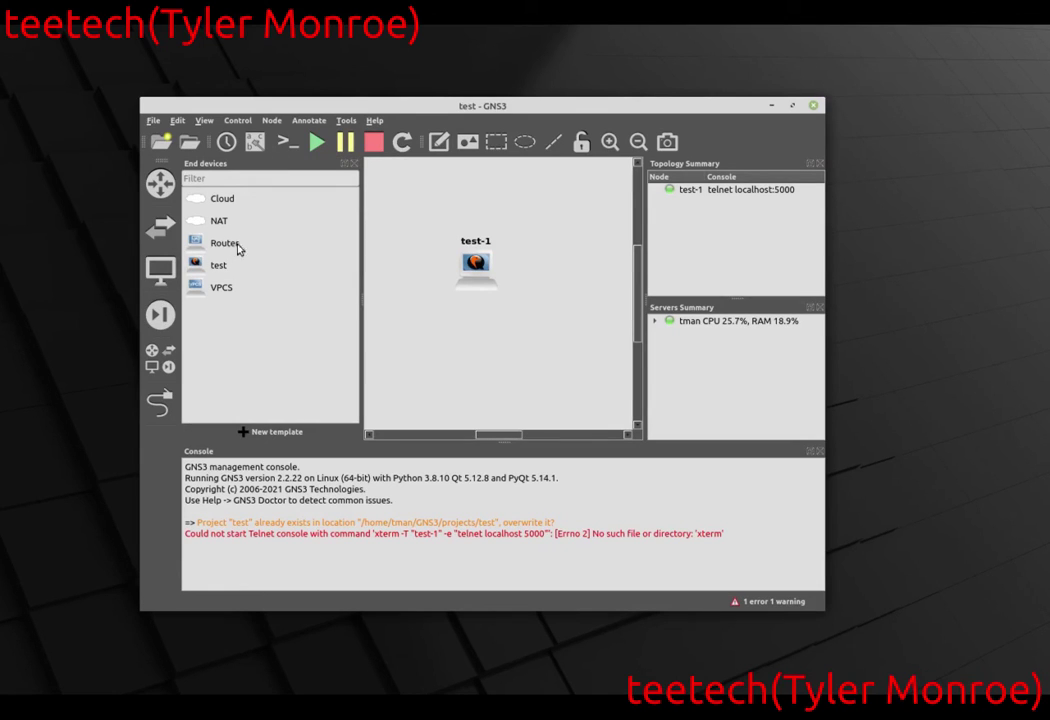
left_click(160, 268)
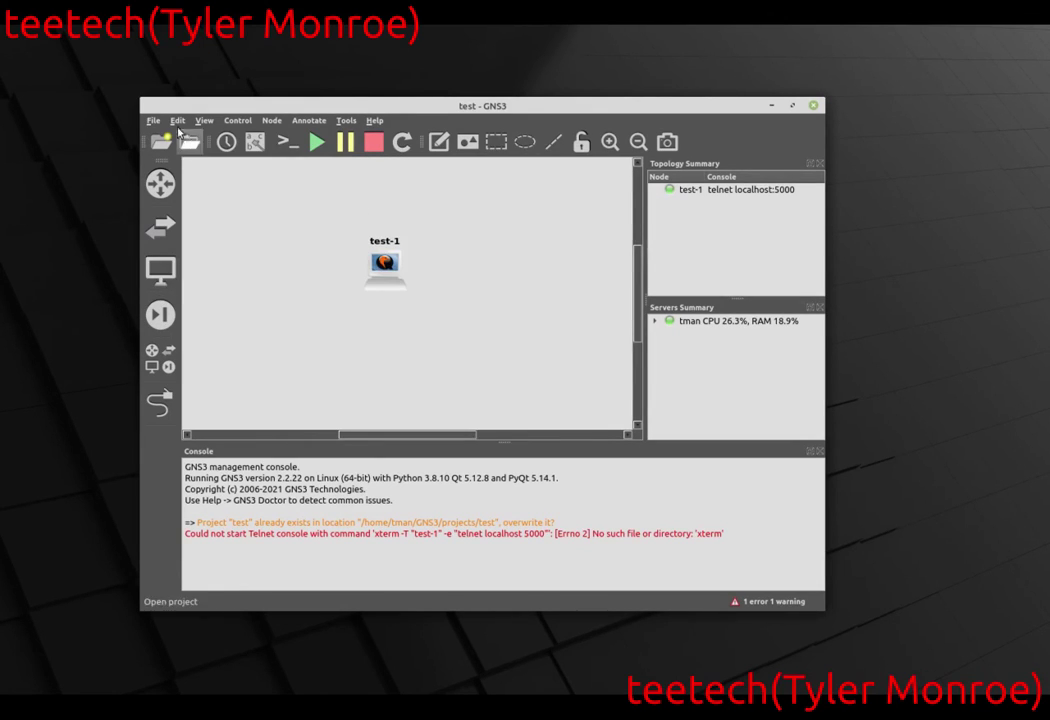
left_click(178, 122)
left_click(228, 188)
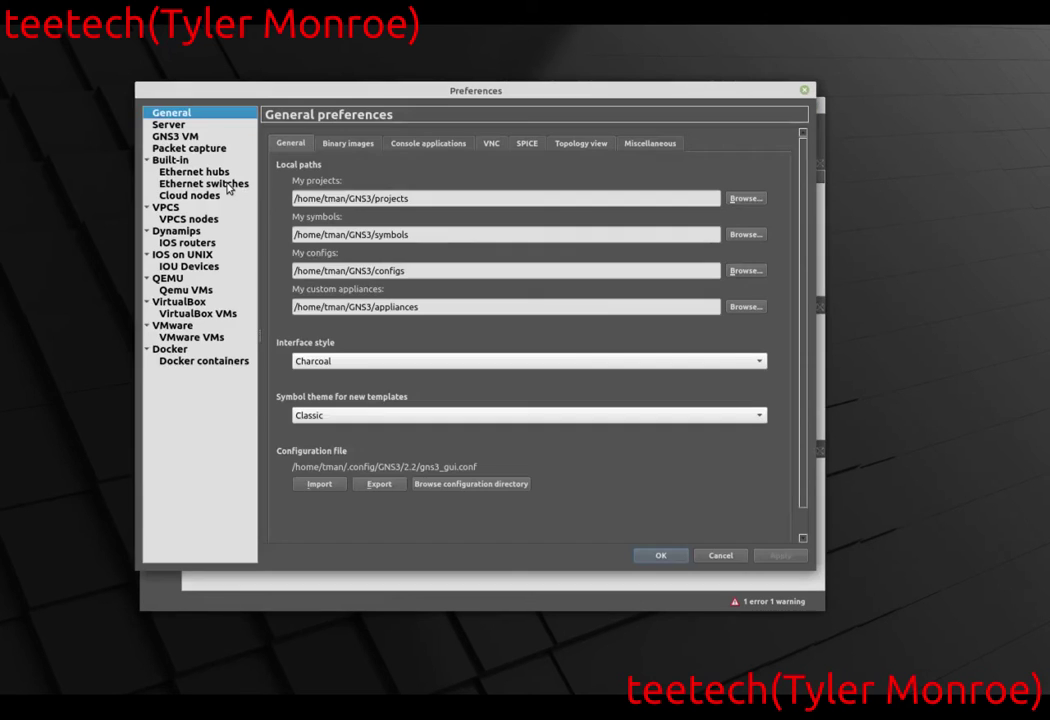
left_click(208, 315)
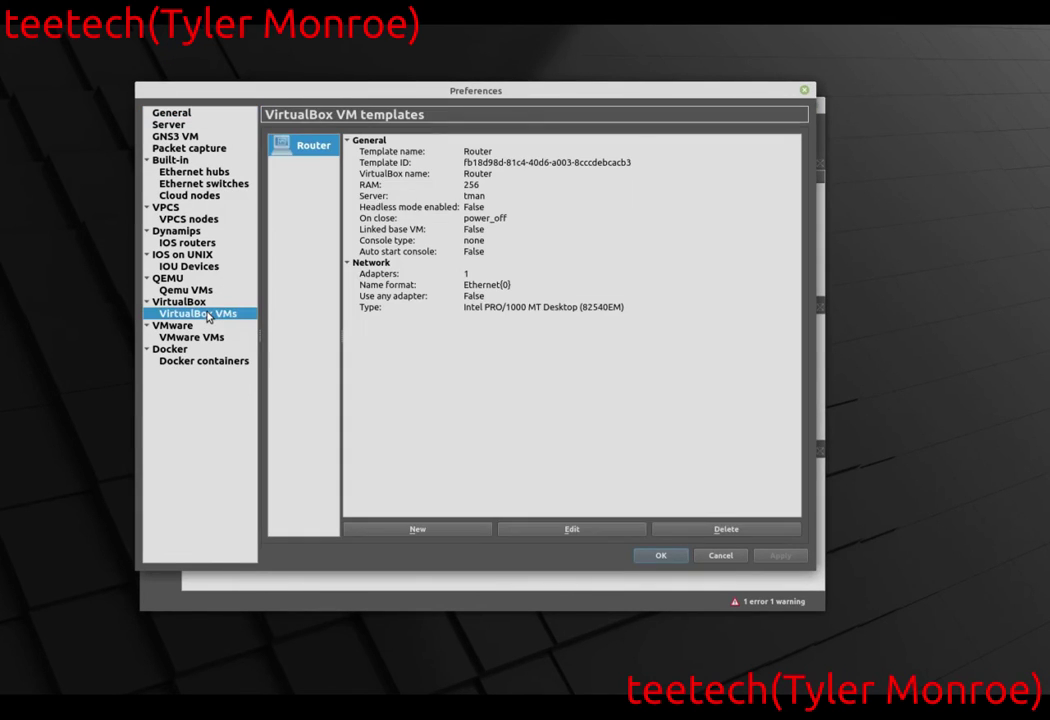
left_click(557, 531)
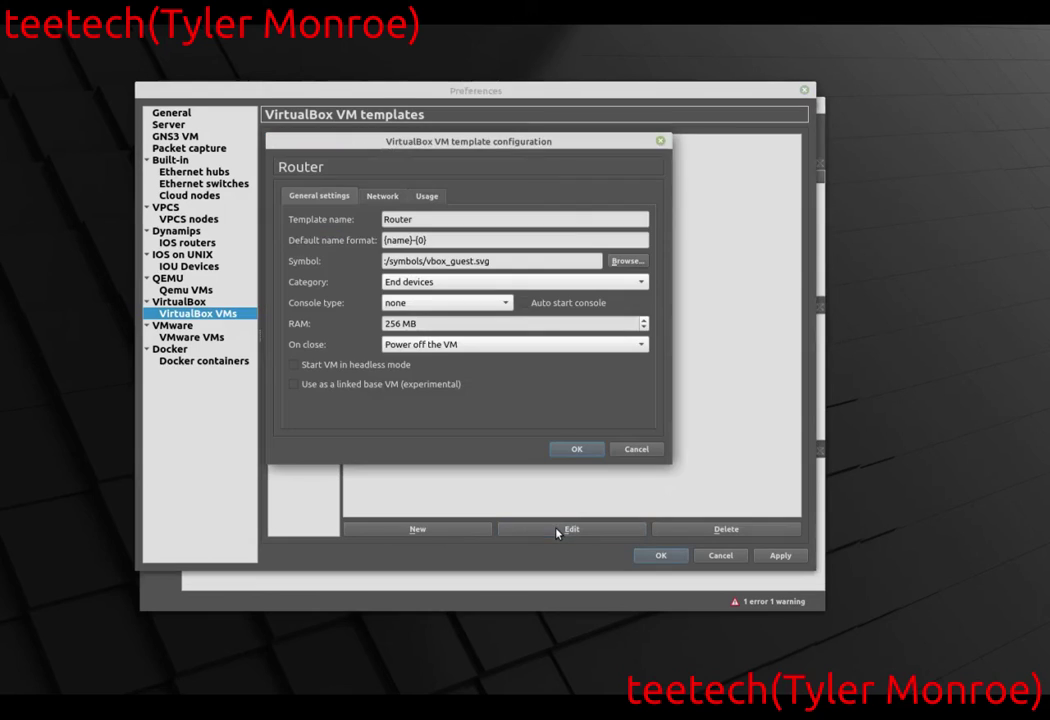
left_click(453, 283)
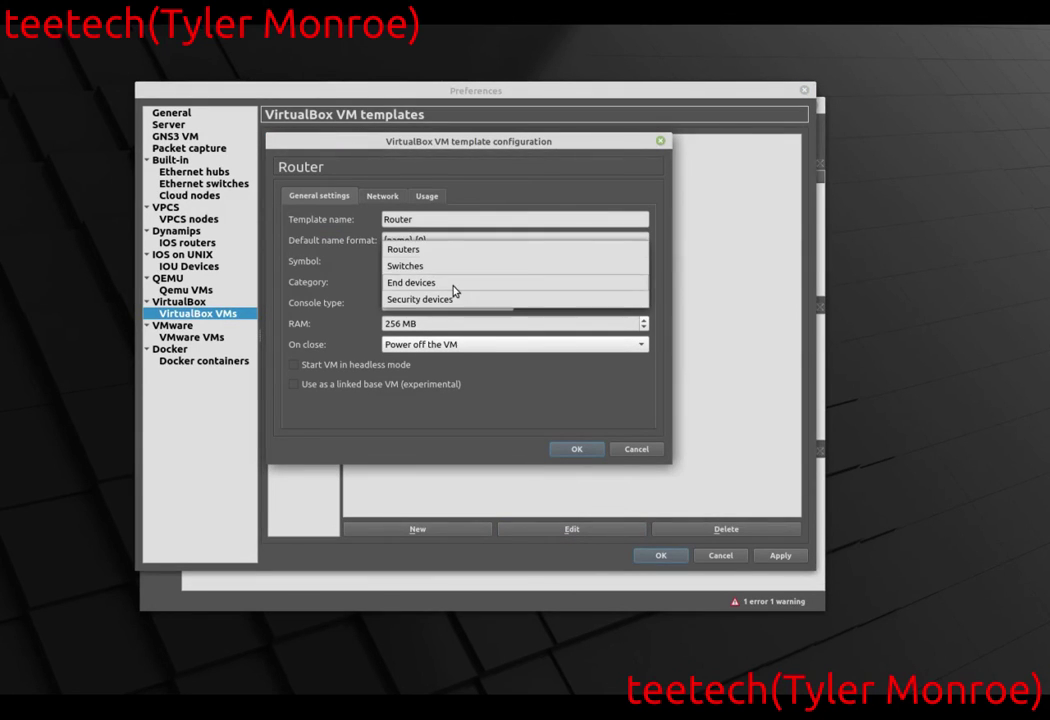
left_click(450, 250)
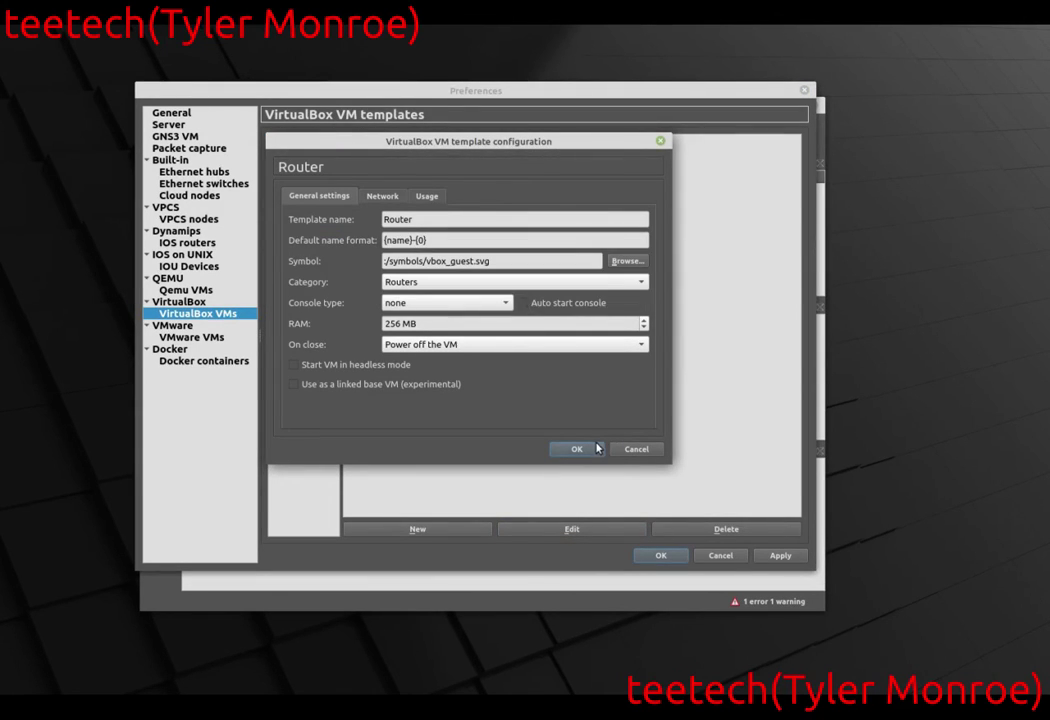
left_click(597, 448)
left_click(790, 558)
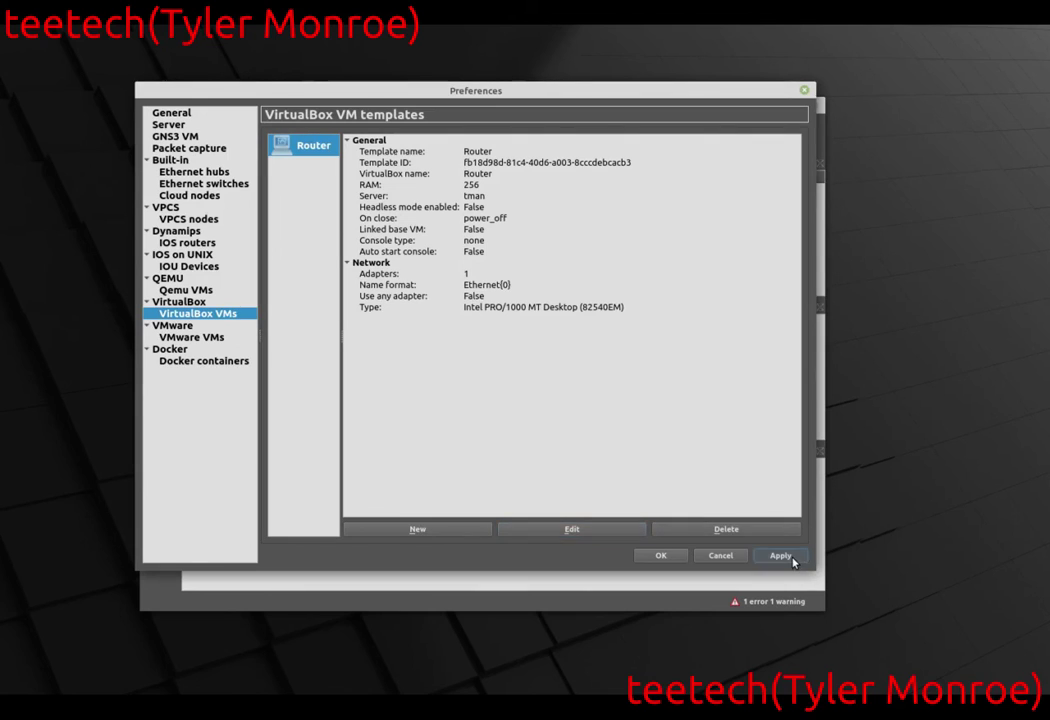
left_click(664, 559)
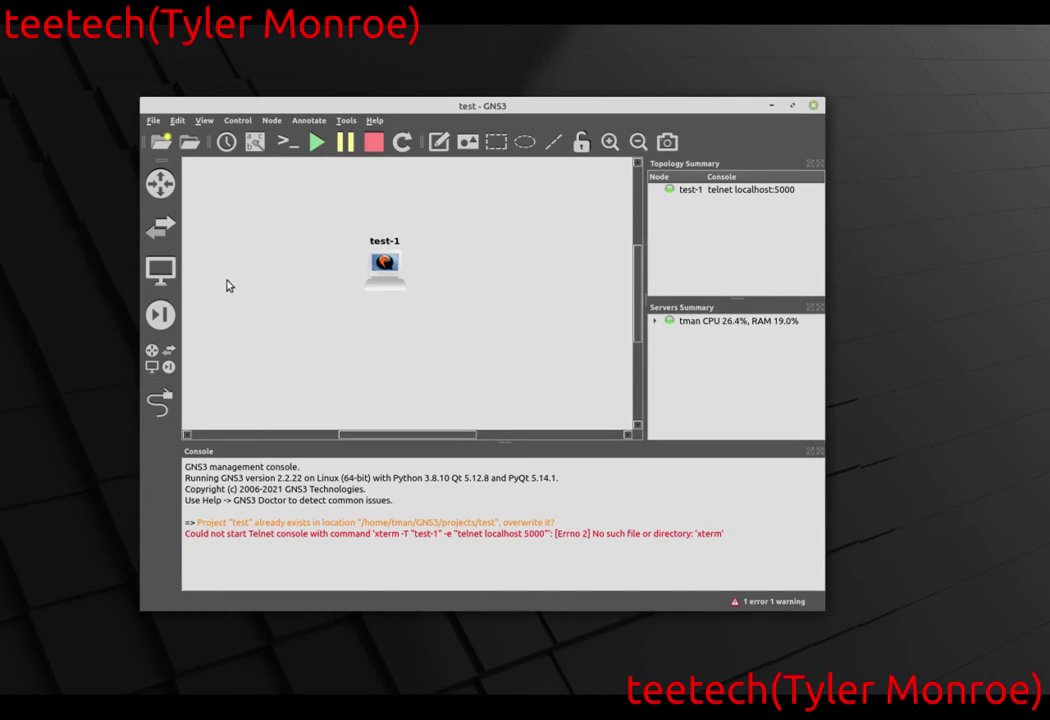
Place a Router-1 node from the Routers list on the canvas, left of test-1.
left_click(157, 243)
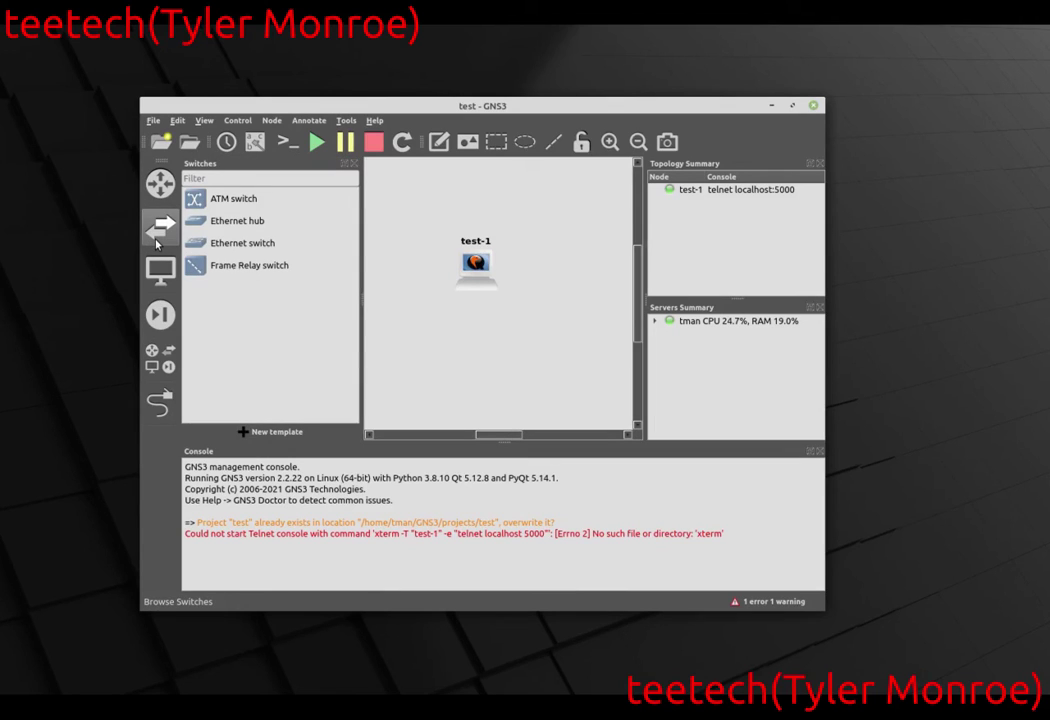
left_click(163, 185)
left_click(232, 200)
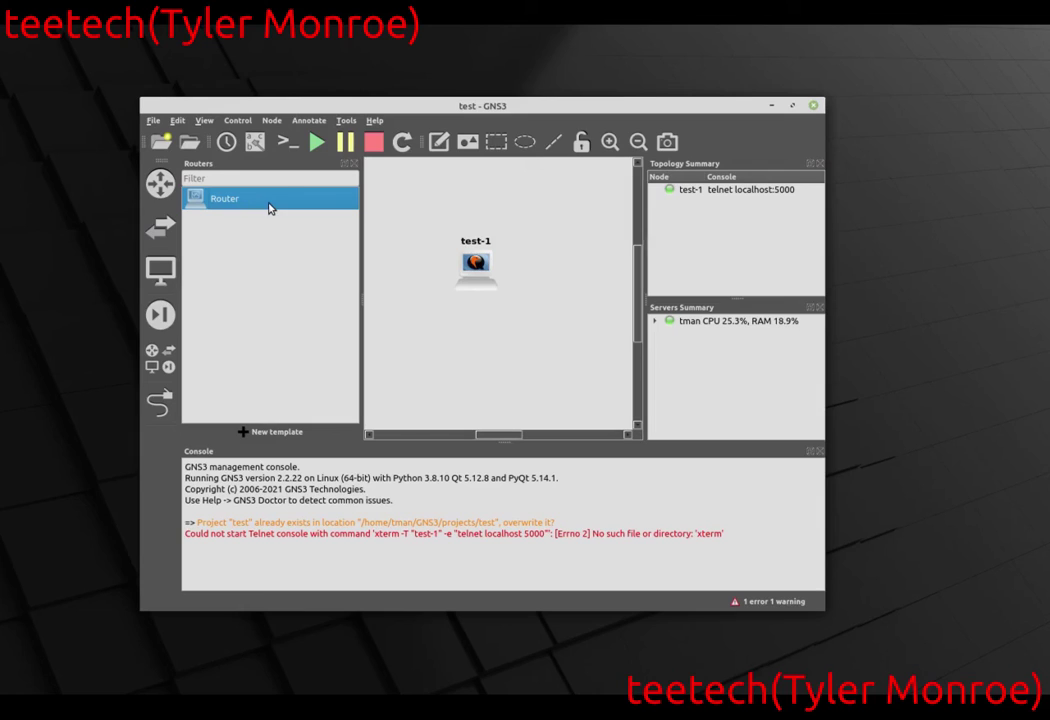
left_click_drag(268, 207, 462, 213)
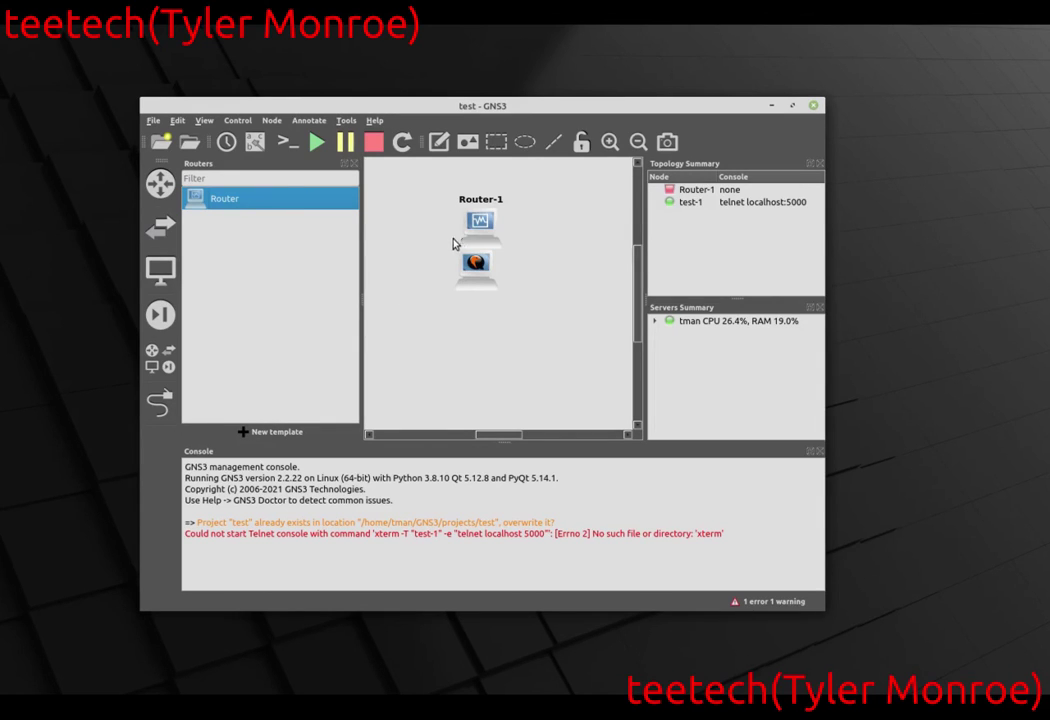
left_click(160, 183)
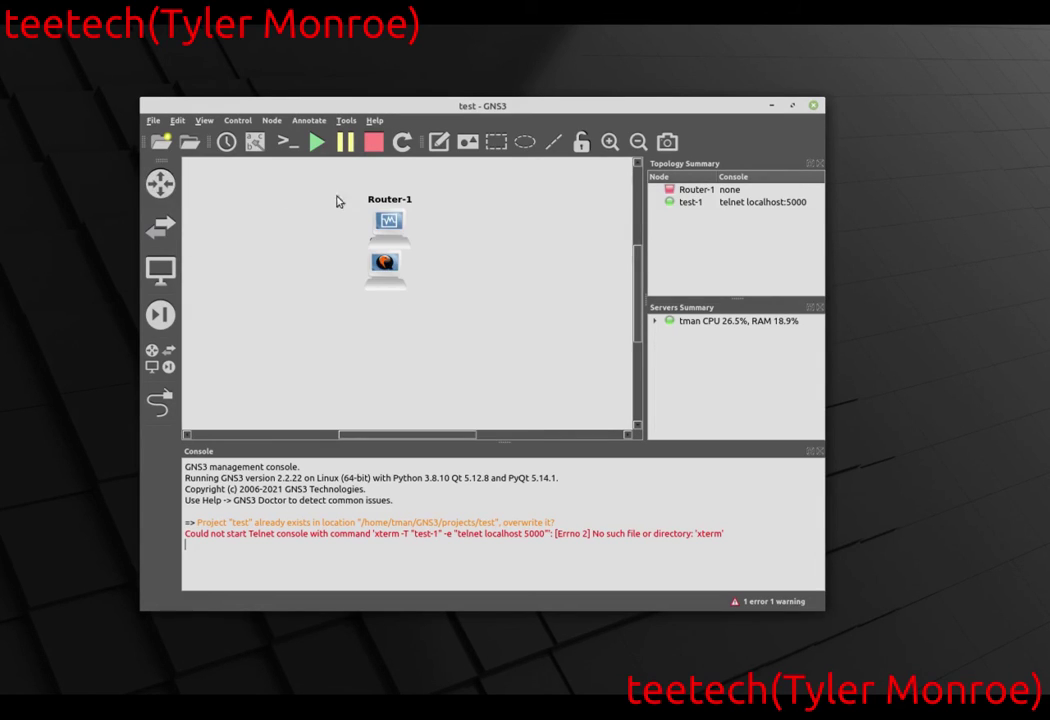
left_click_drag(389, 220, 290, 242)
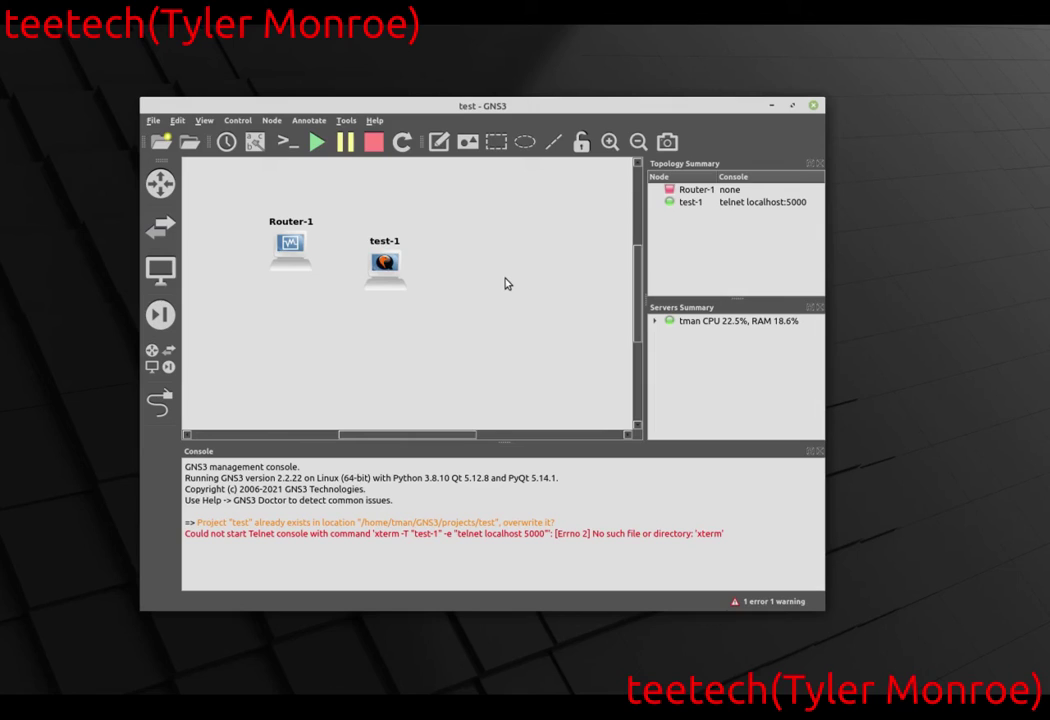
Give Router-1 two network adapters in its node configuration.
right_click(297, 250)
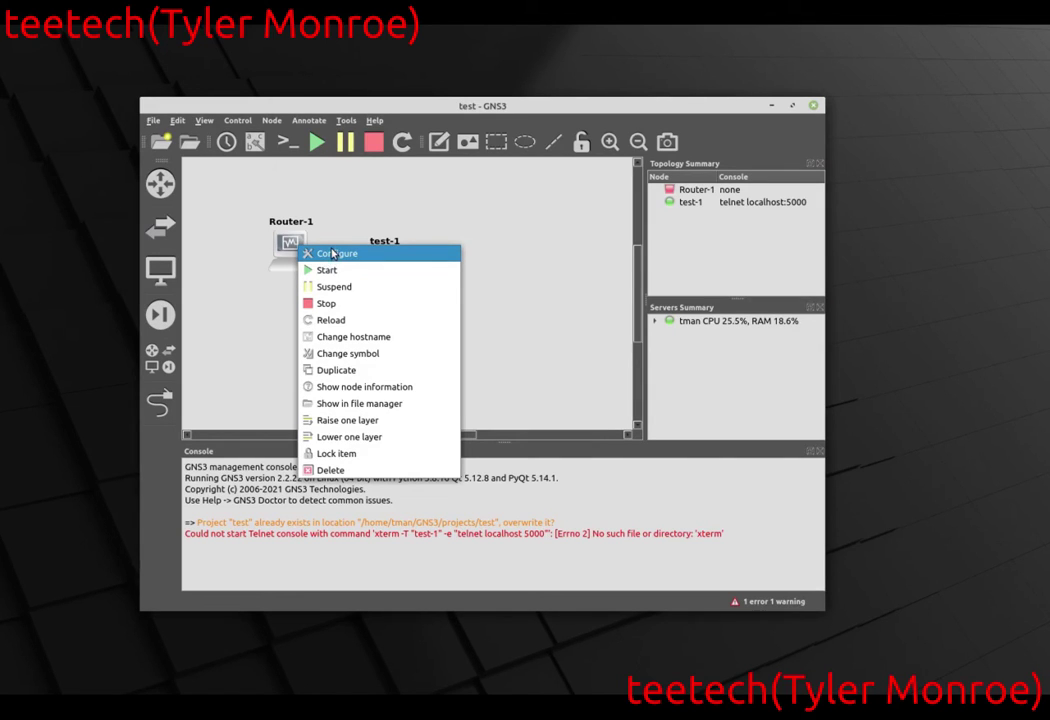
left_click(335, 253)
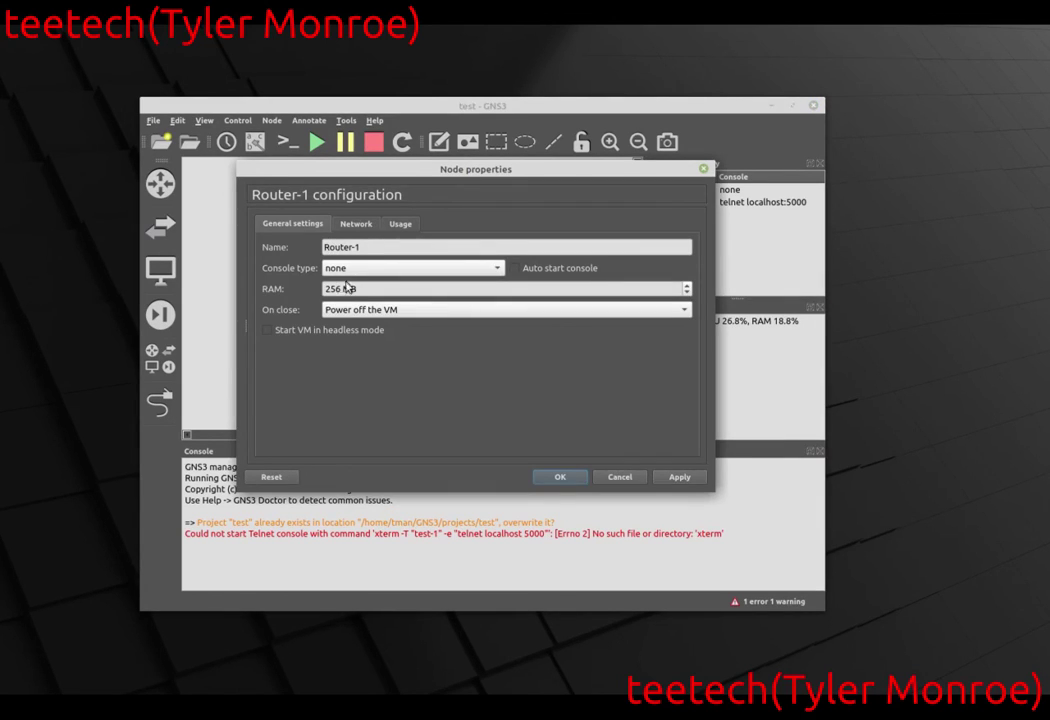
left_click(366, 225)
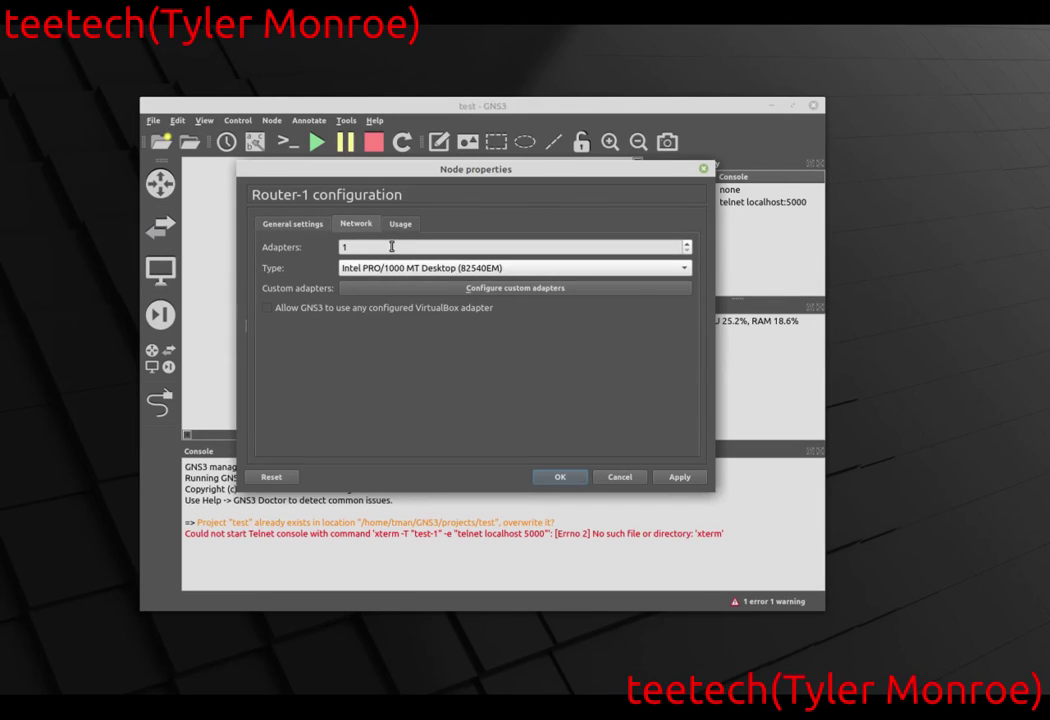
left_click(391, 246)
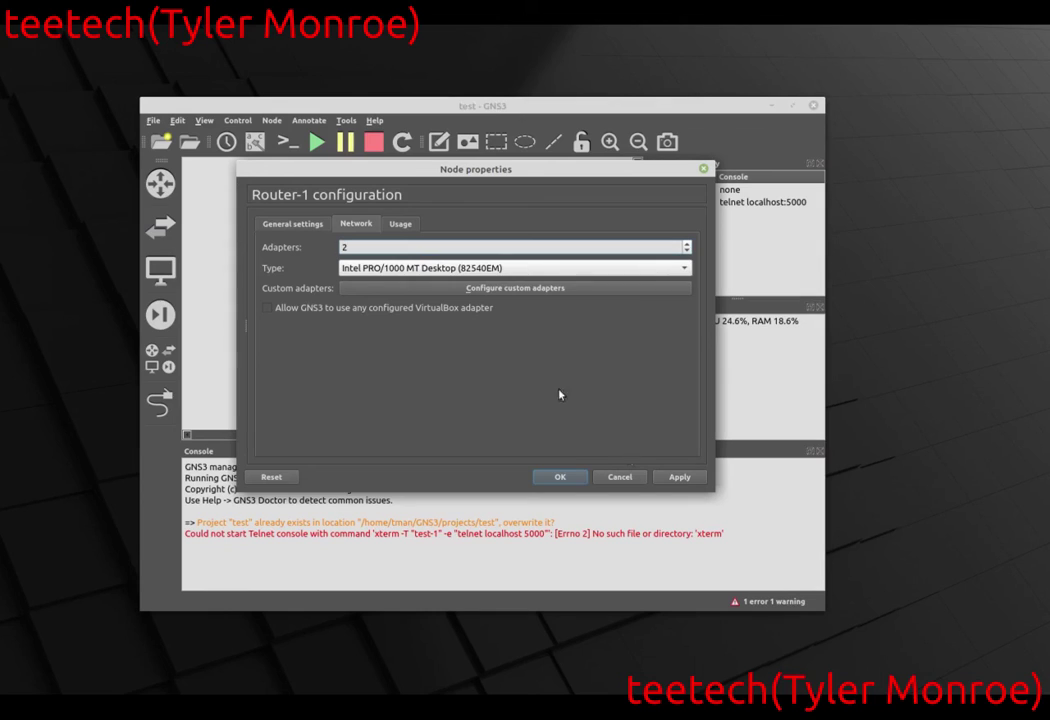
left_click(680, 476)
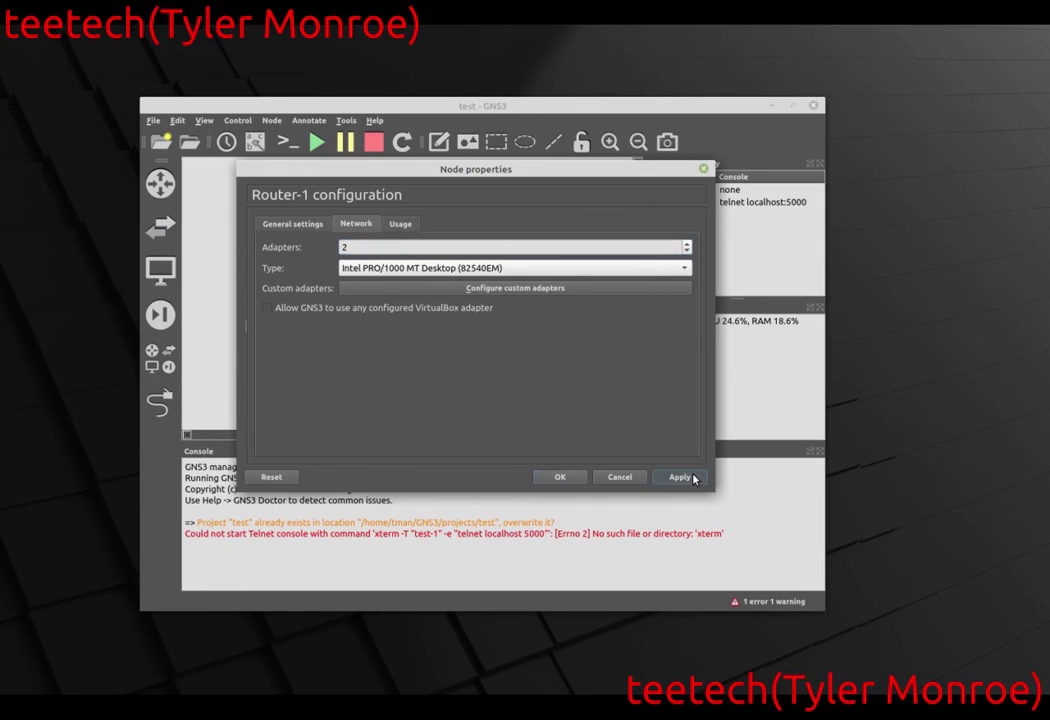
left_click(570, 474)
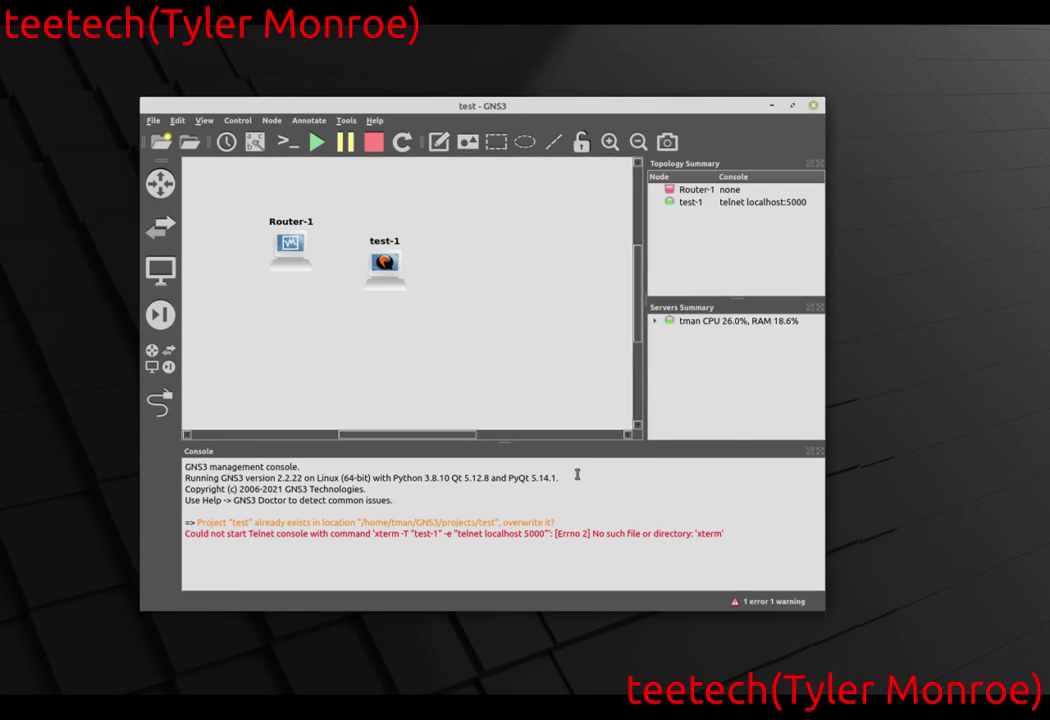
Start Router-1, dismiss the VT-x virtualization error, then stop all devices.
right_click(289, 245)
left_click(313, 270)
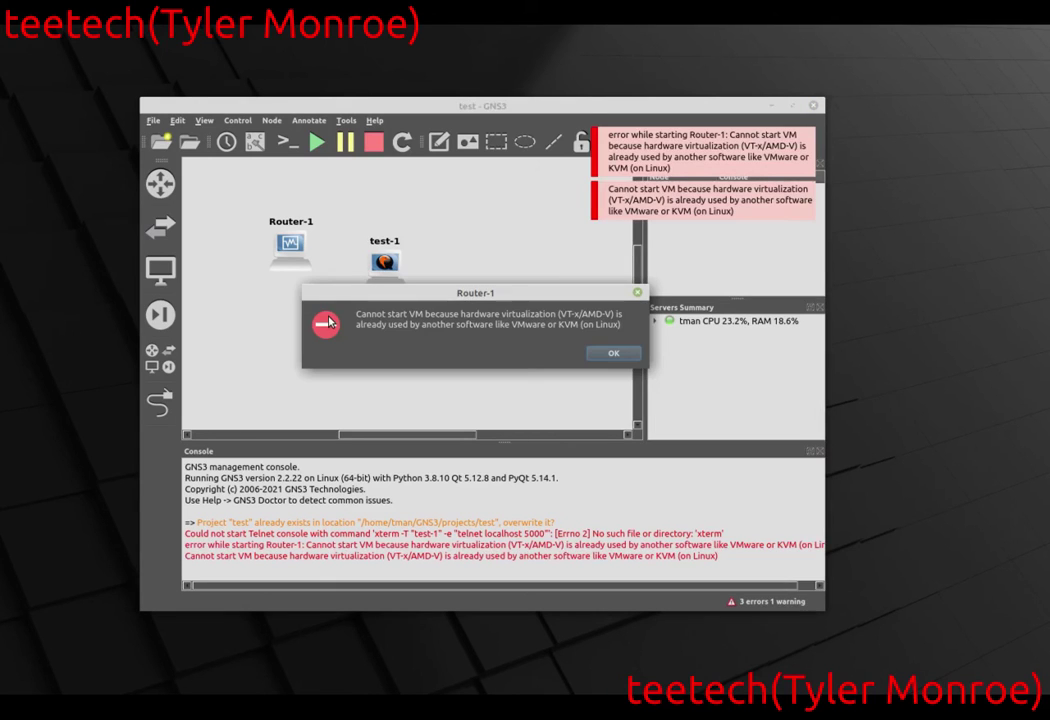
left_click(617, 352)
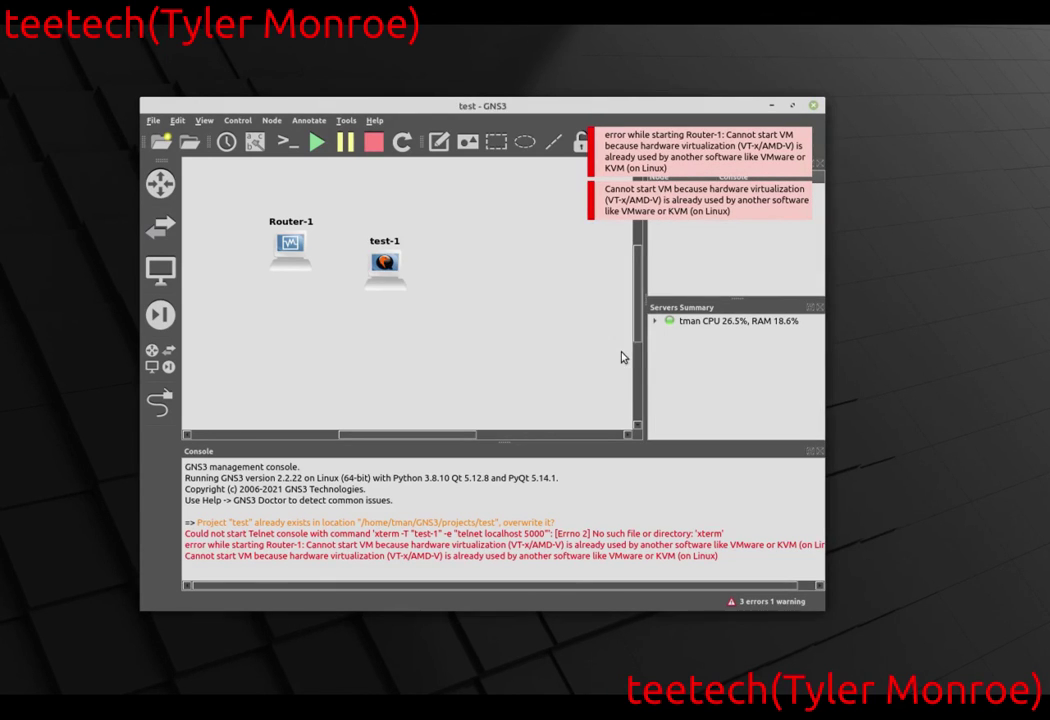
left_click(373, 142)
left_click(497, 354)
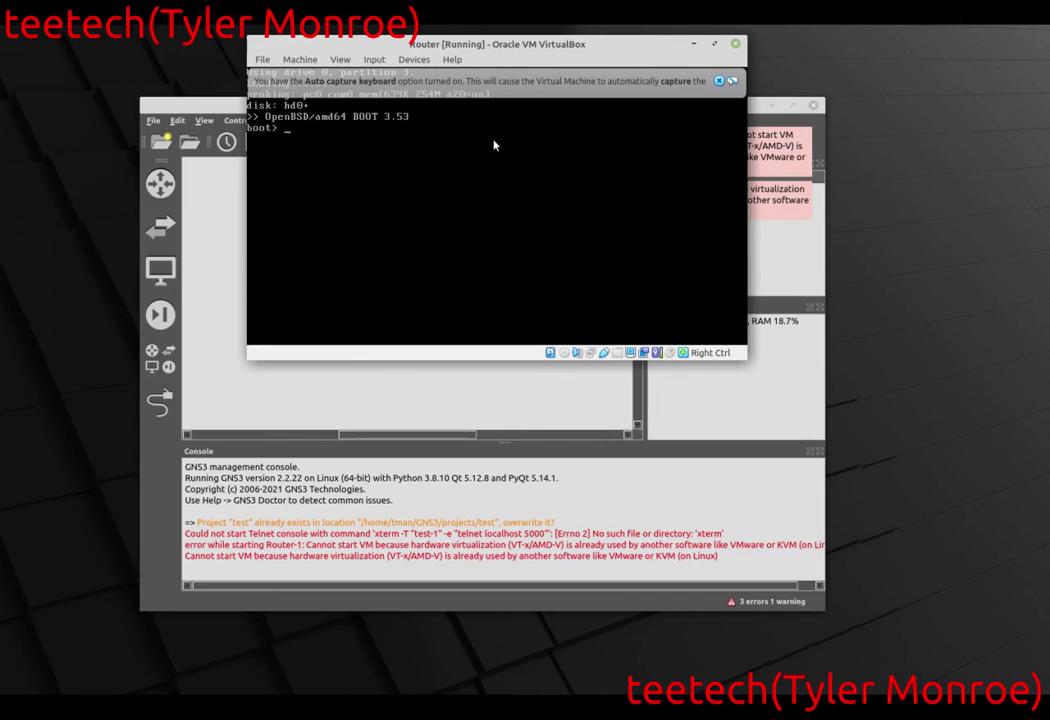
Reposition the Router VM window and dismiss its two notification banners.
left_click_drag(525, 44, 490, 176)
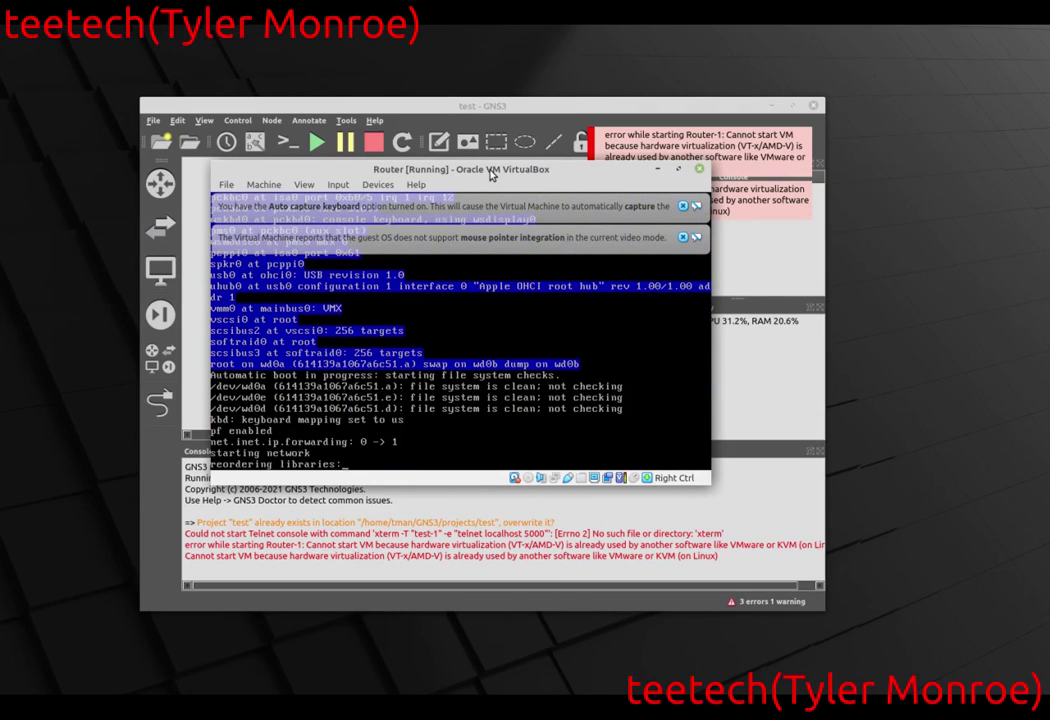
left_click(684, 238)
left_click(683, 206)
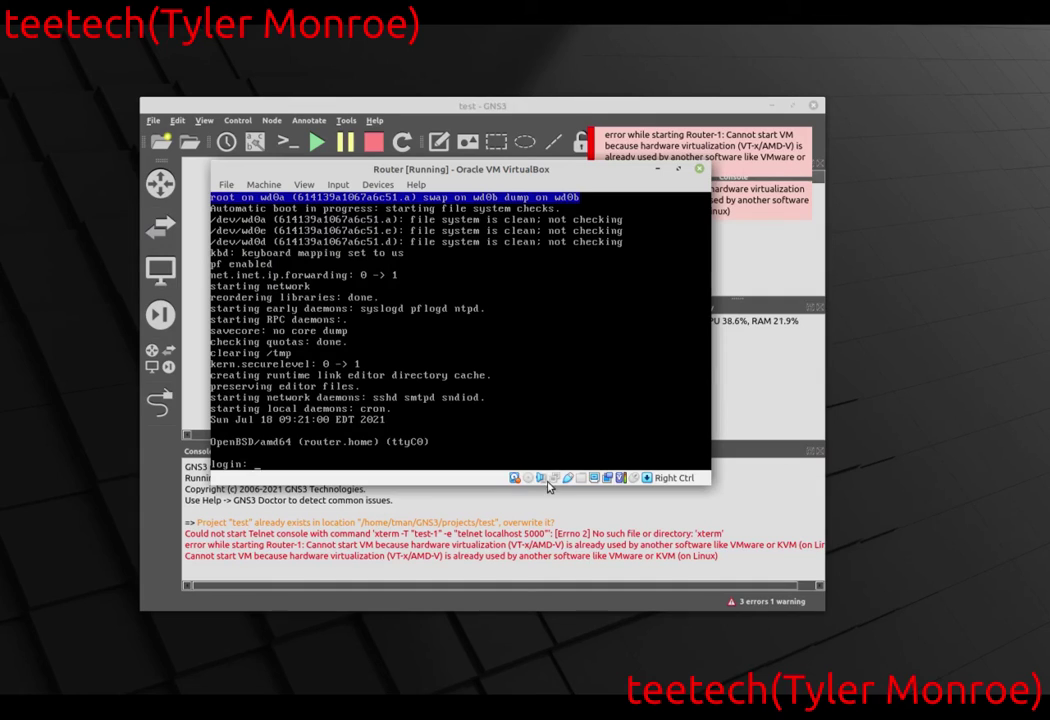
Log in to OpenBSD as root with the account password.
mouse_move(555, 478)
type("root")
key("Return")
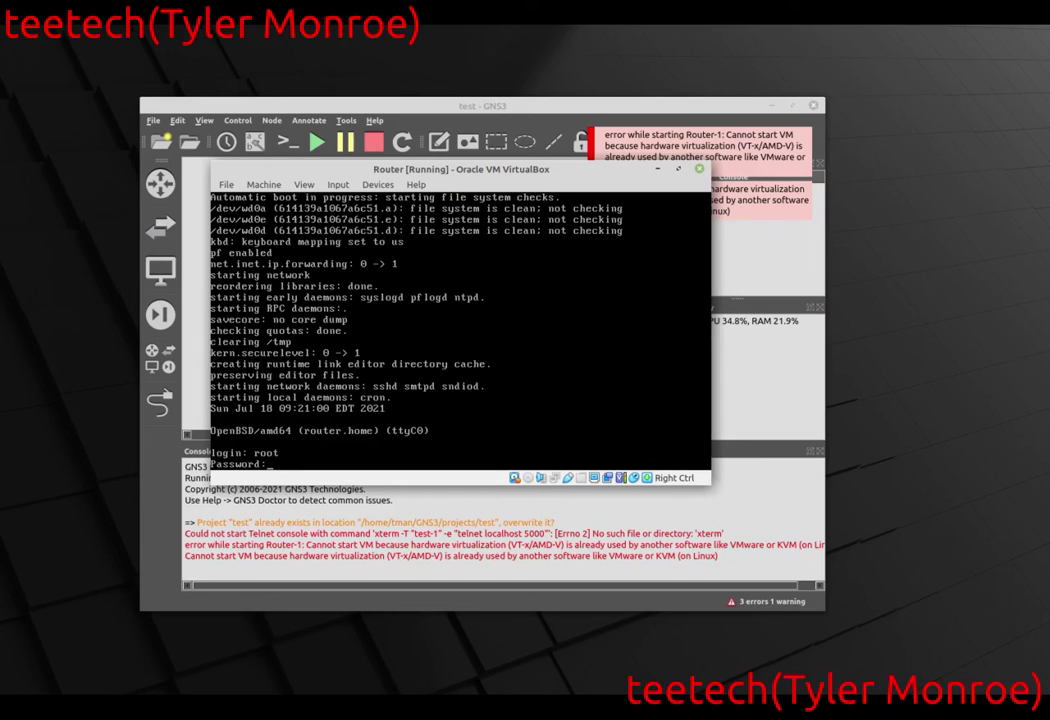
key("Return")
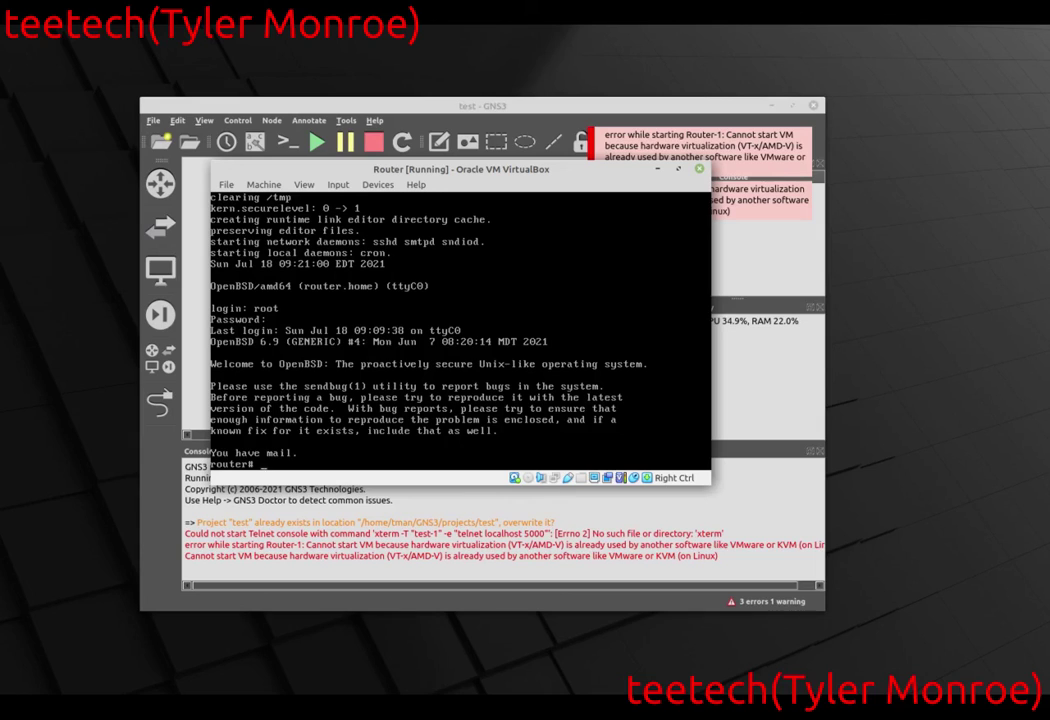
Clear the Router console and check ifconfig for em1 (2.2.2.1) and em0 (1.1.1.1).
key("ctrl+l")
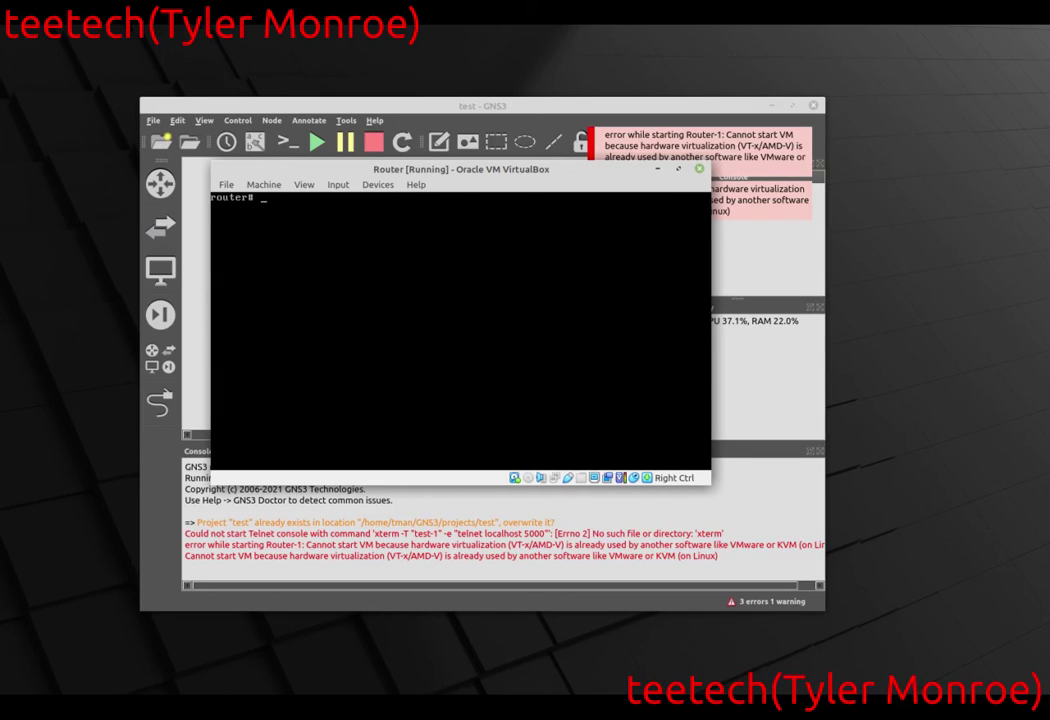
type("ifconfig em1")
key("Return")
type("ifconfig em0")
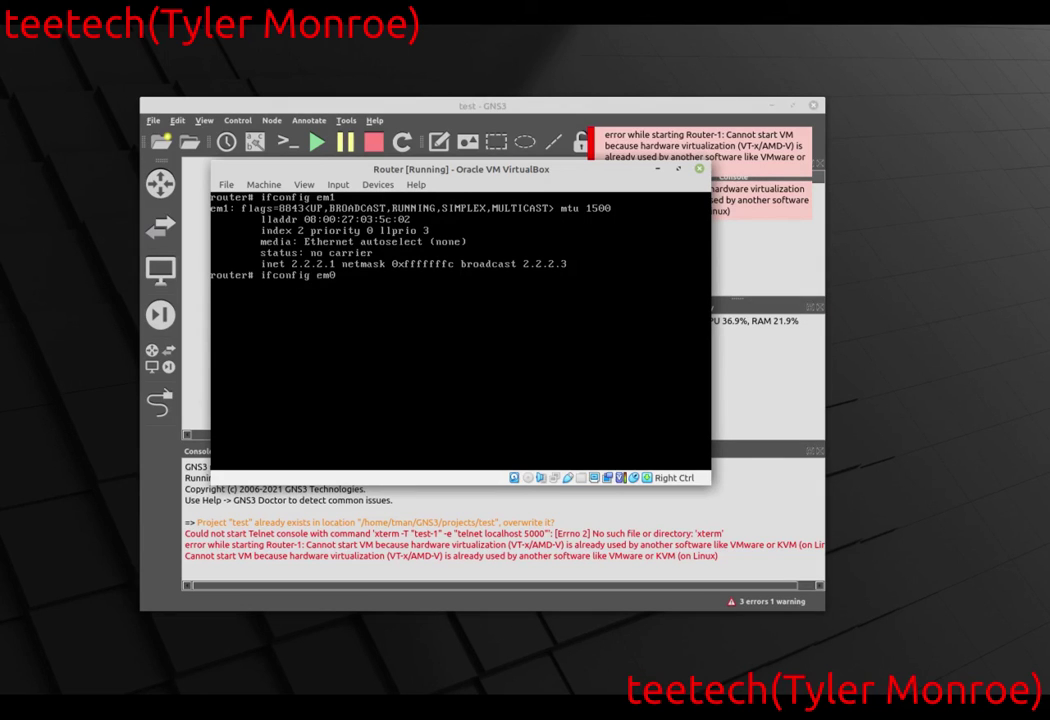
key("Return")
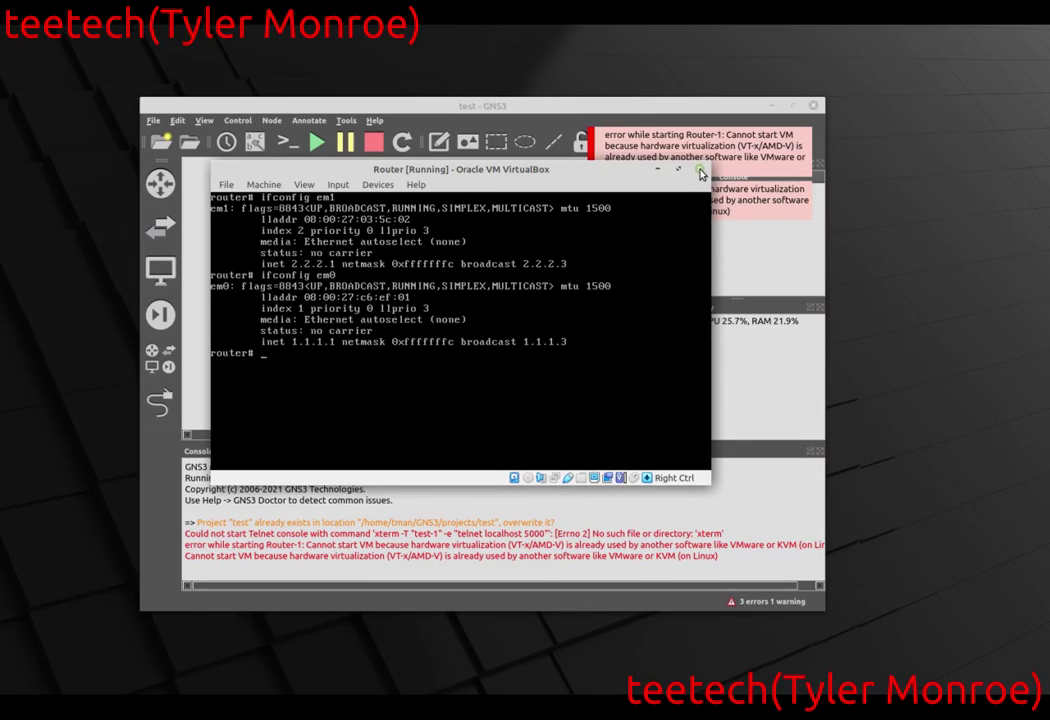
Close the Router VM window, choosing to power off the machine.
left_click(698, 169)
left_click(532, 356)
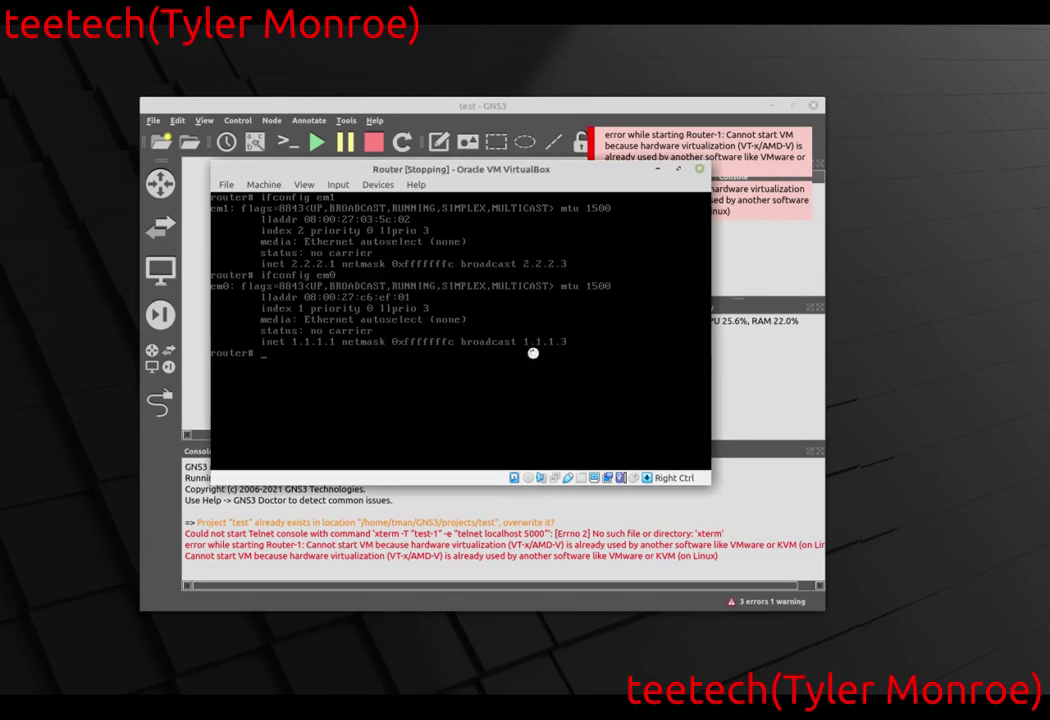